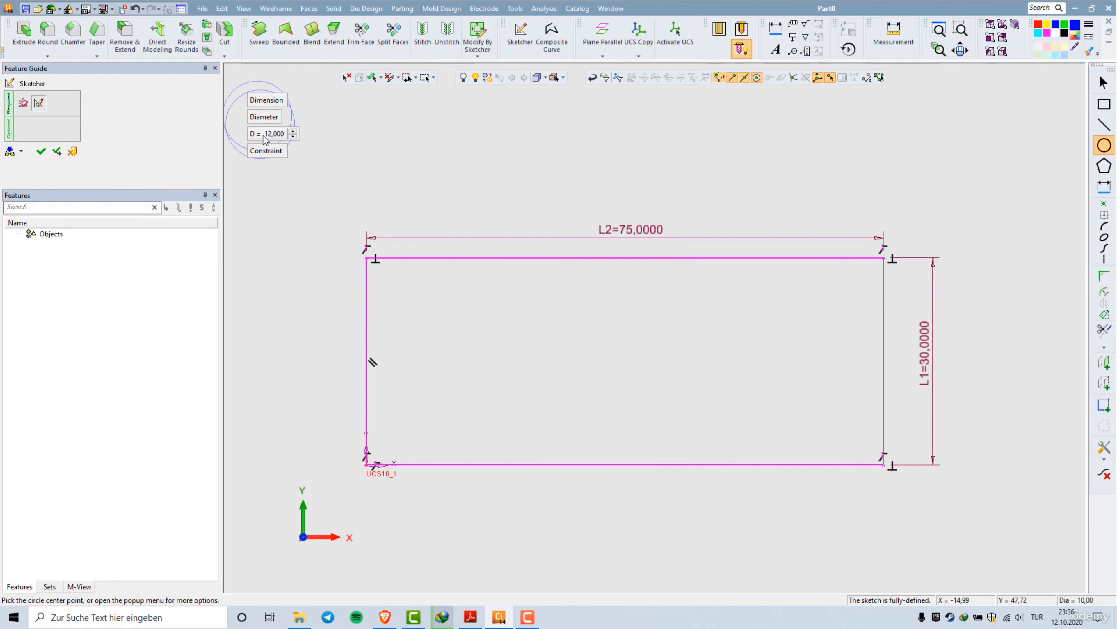
- Place a 12 mm diameter circle inside the rectangle and dimension its centre horizontally 65.5 mm from the upper-right corner
{"action": "left_click", "coordinate": [454, 355]}
{"action": "key", "text": "Escape"}
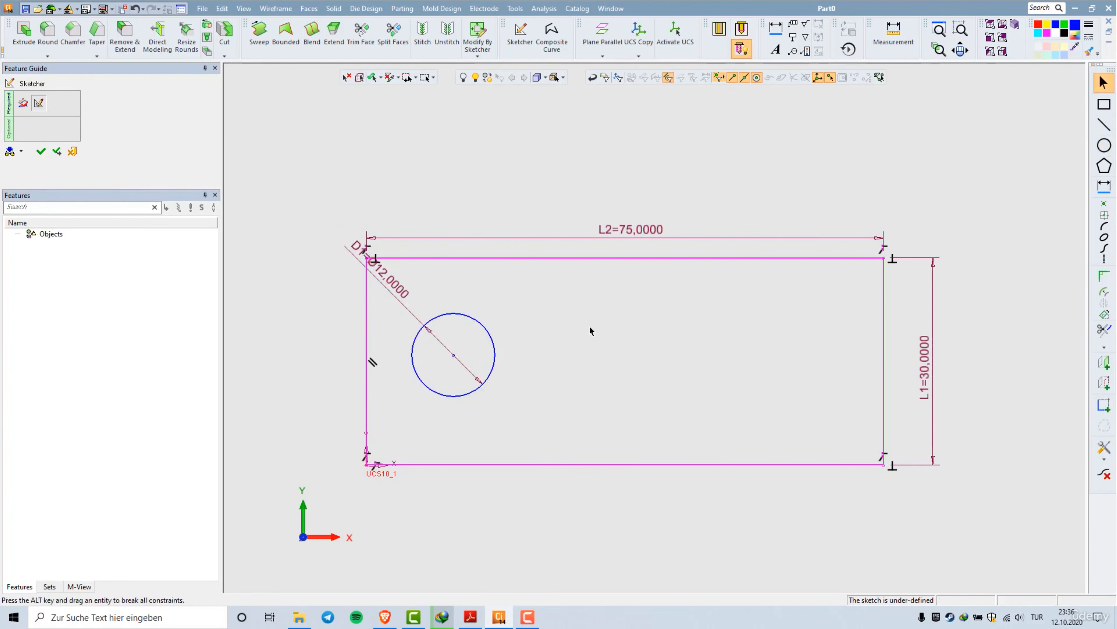
{"action": "right_click", "coordinate": [601, 286]}
{"action": "left_click", "coordinate": [635, 400]}
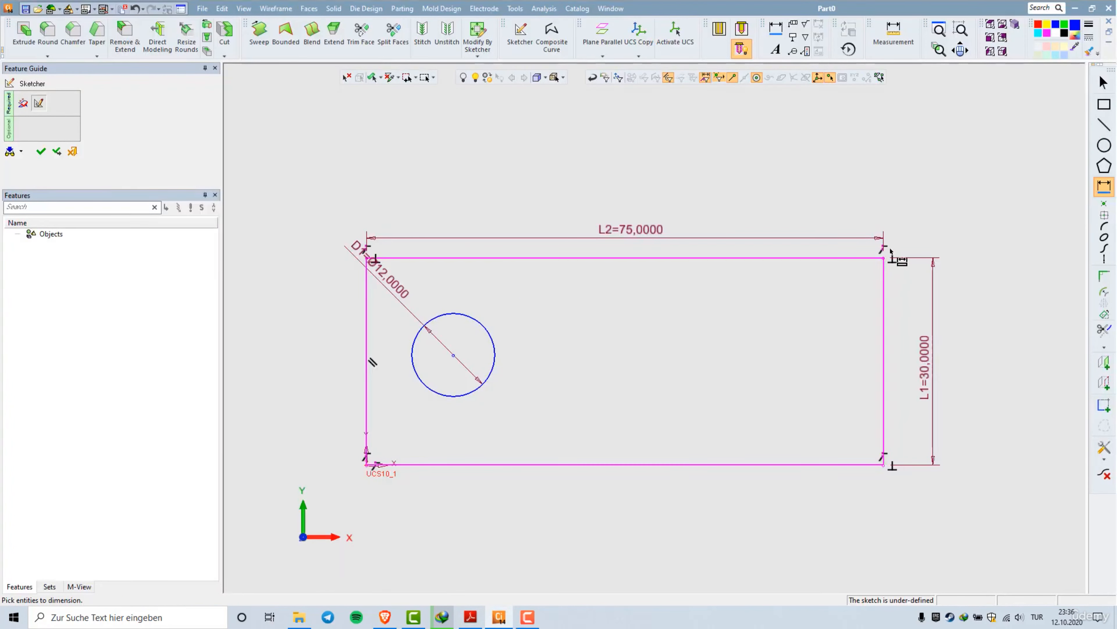
{"action": "left_click", "coordinate": [884, 259]}
{"action": "left_click", "coordinate": [454, 355]}
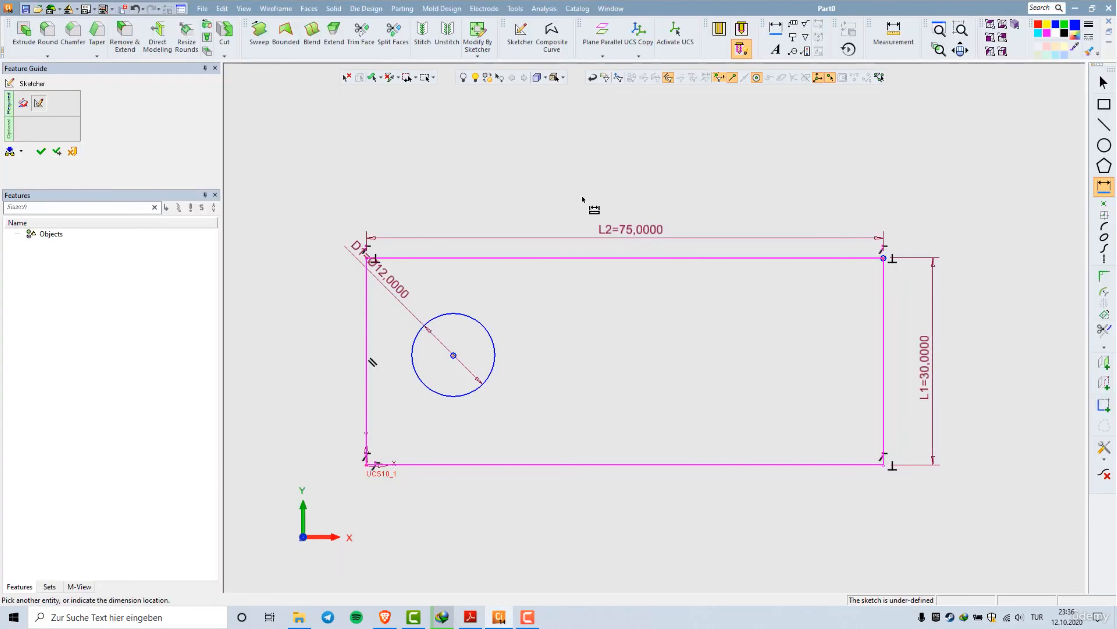
{"action": "left_click", "coordinate": [605, 201]}
{"action": "type", "text": "65"}
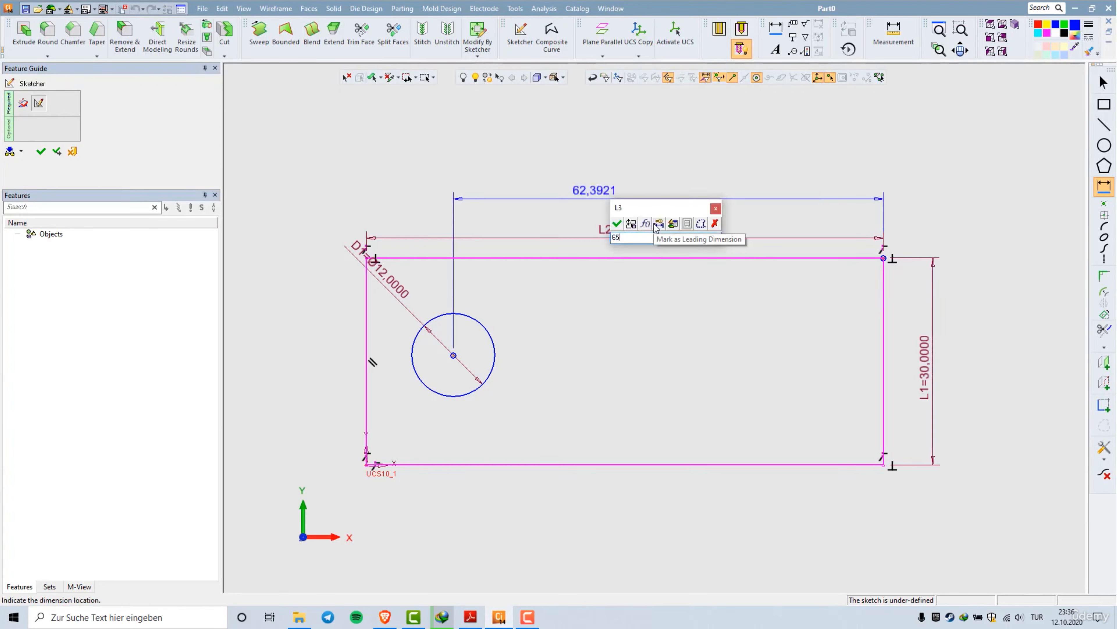
{"action": "type", "text": ",5"}
{"action": "key", "text": "Return"}
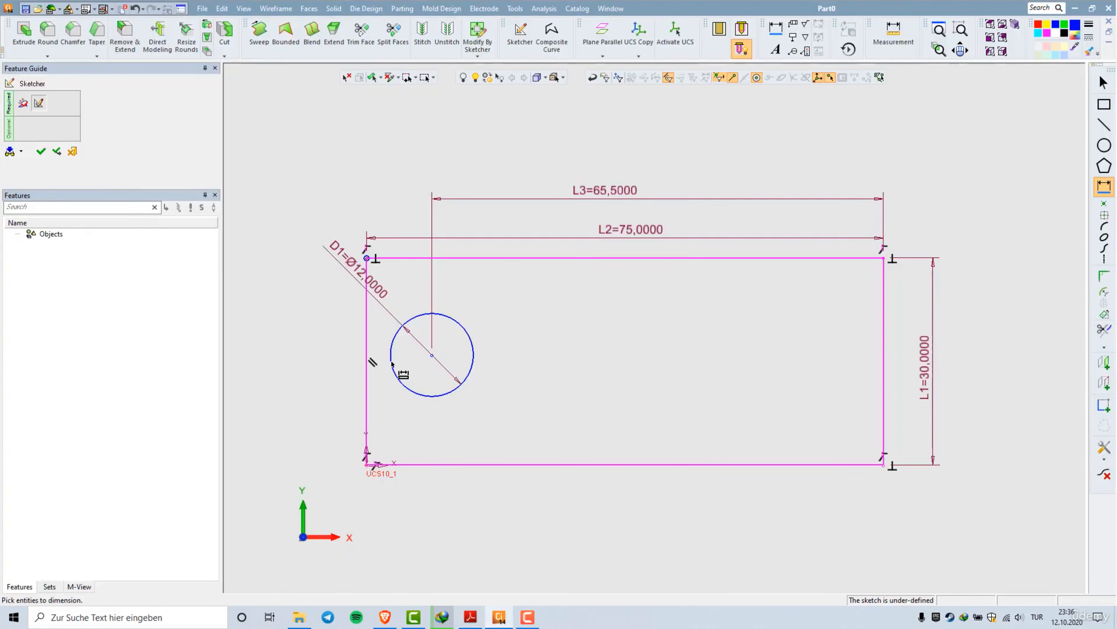
- Dimension the circle's centre vertically 12 mm from the rectangle's upper-left corner and finish the sketch
{"action": "left_click", "coordinate": [432, 355]}
{"action": "left_click", "coordinate": [329, 342]}
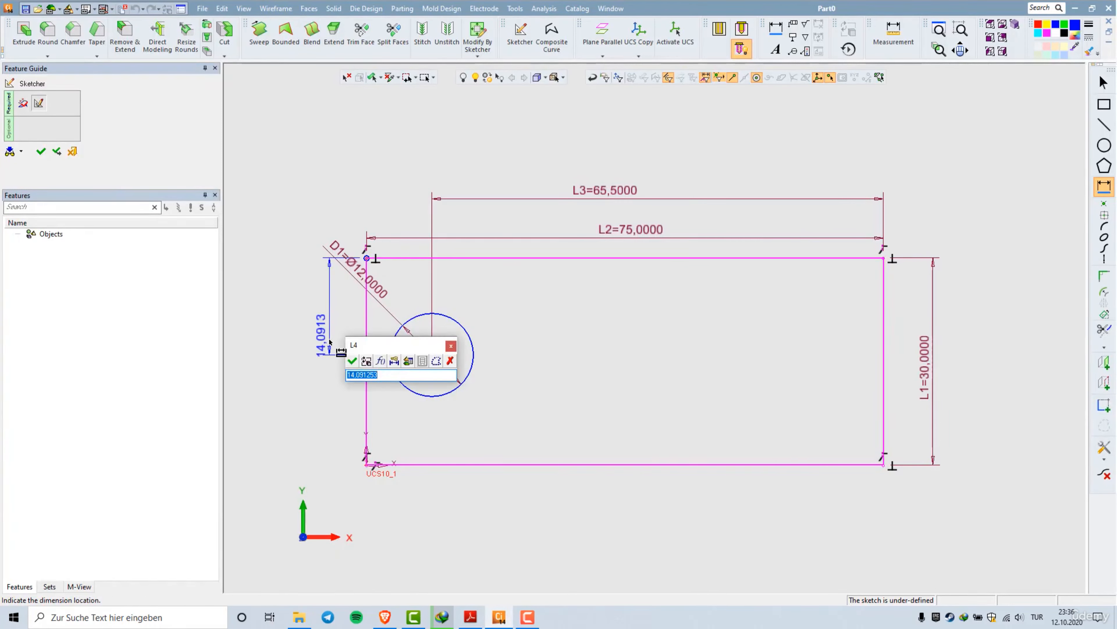
{"action": "type", "text": "12"}
{"action": "key", "text": "Return"}
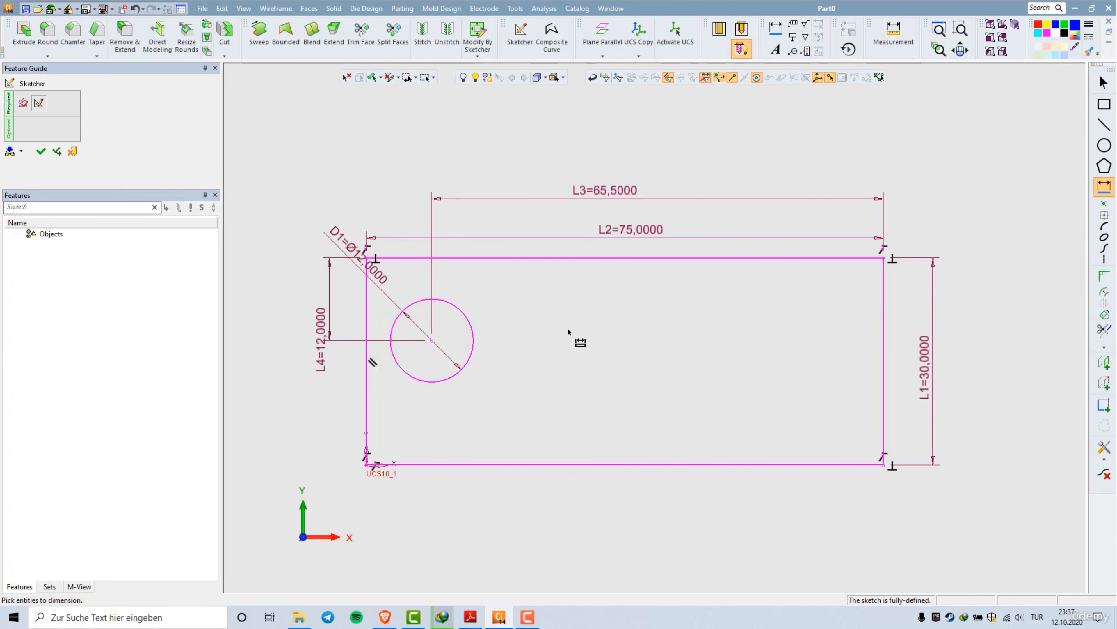
{"action": "right_click", "coordinate": [544, 304]}
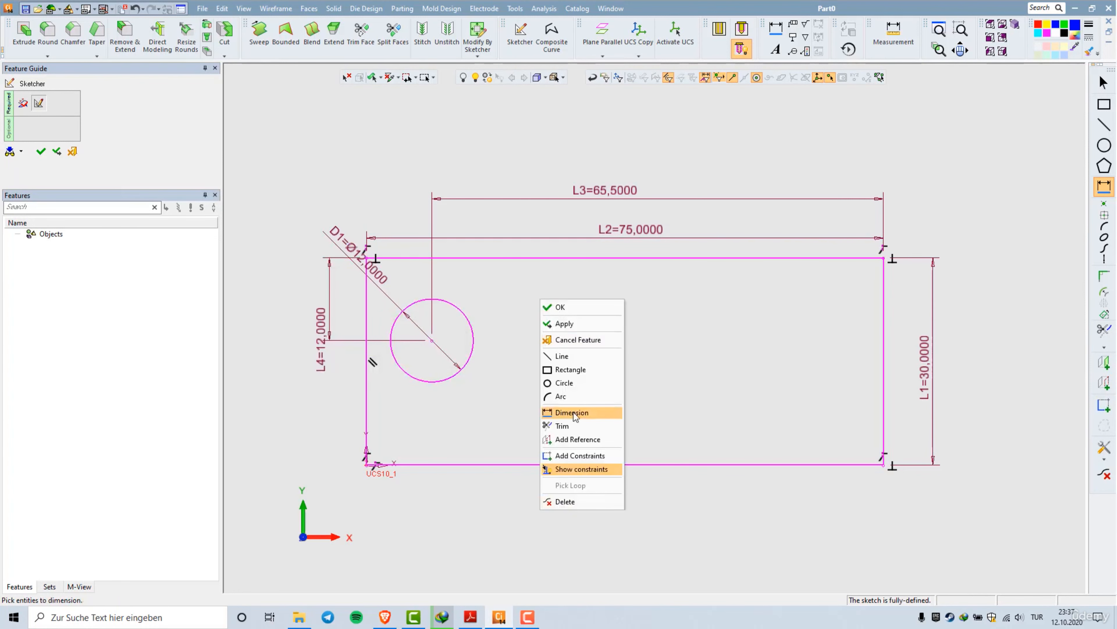
{"action": "left_click", "coordinate": [572, 307]}
- Extrude the sketched profile to one side by a delta of 15 mm, with thin wall off
{"action": "right_click", "coordinate": [607, 309]}
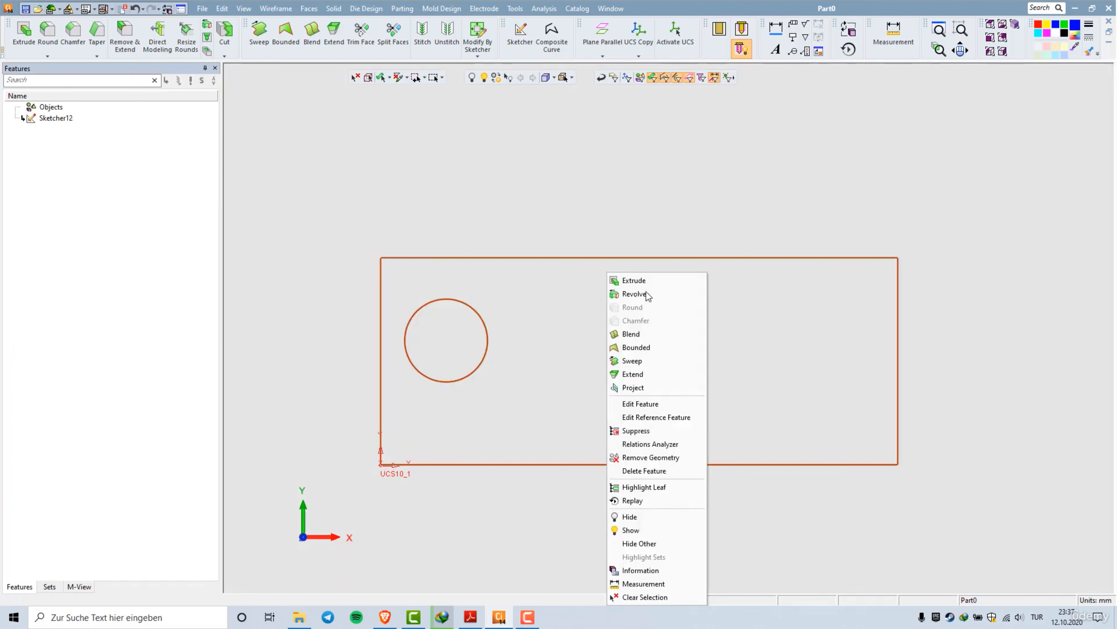
{"action": "left_click", "coordinate": [640, 281]}
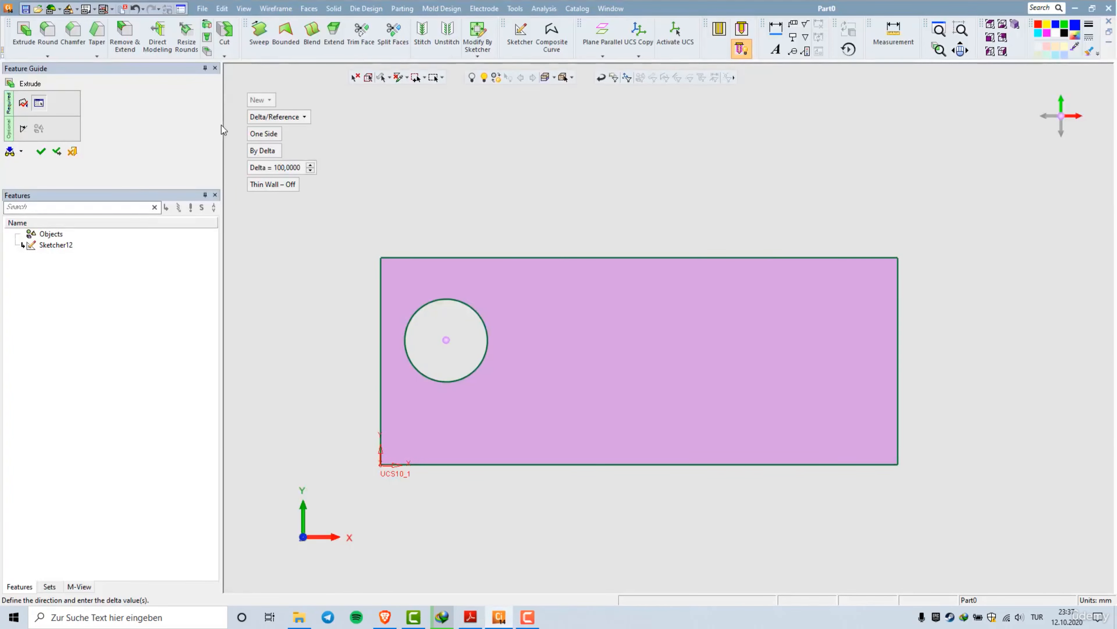
{"action": "left_click", "coordinate": [277, 169]}
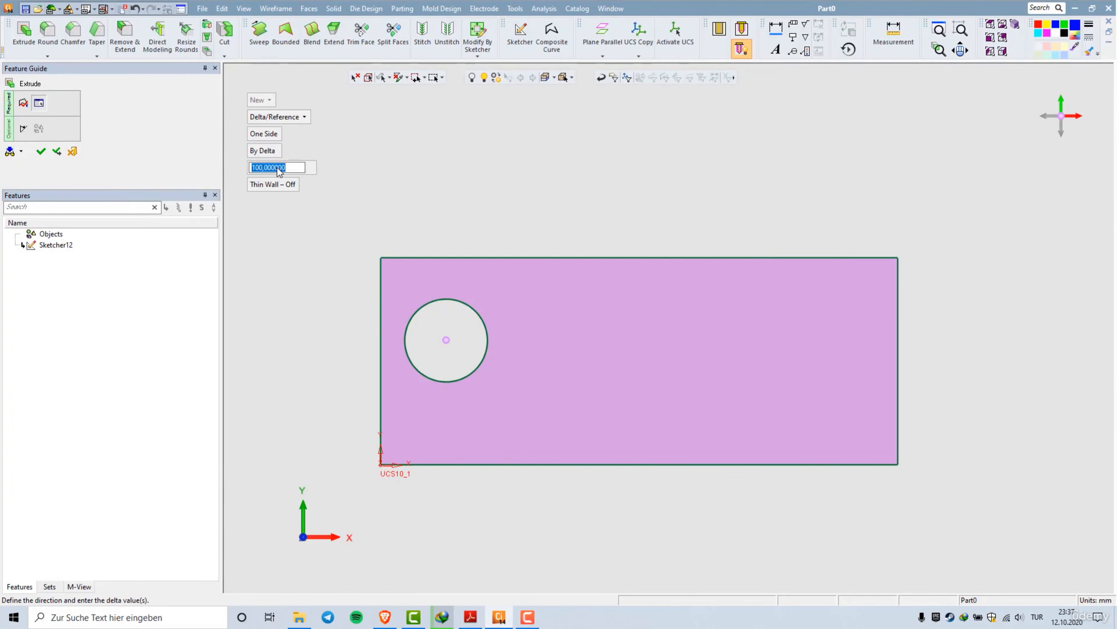
{"action": "key", "text": "Return"}
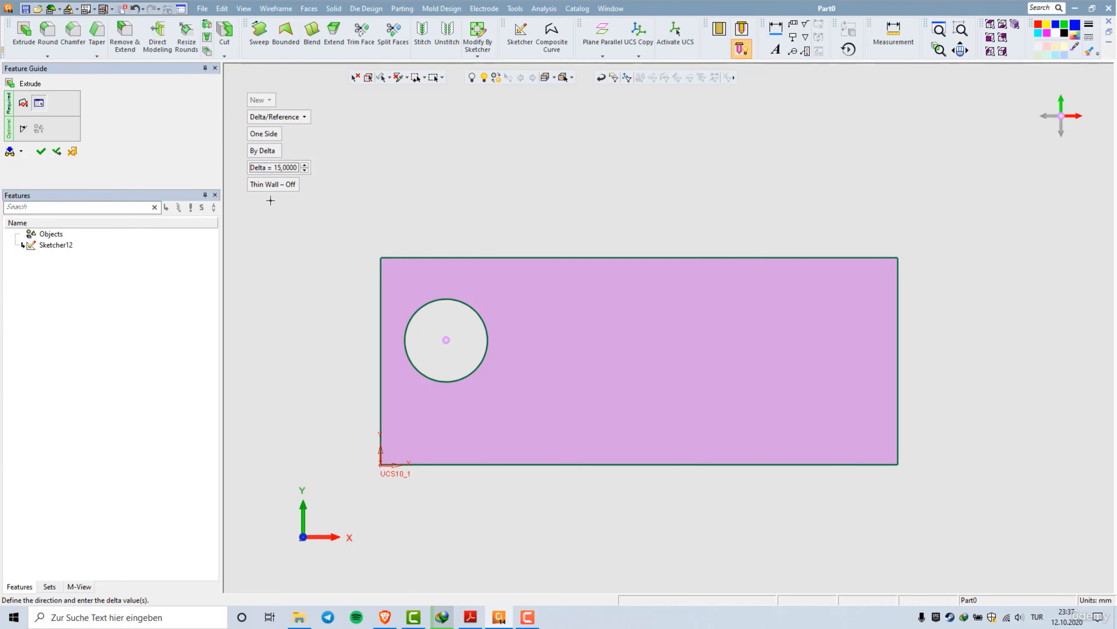
{"action": "middle_click_drag", "start_coordinate": [759, 519], "coordinate": [758, 455]}
{"action": "middle_click", "coordinate": [661, 198]}
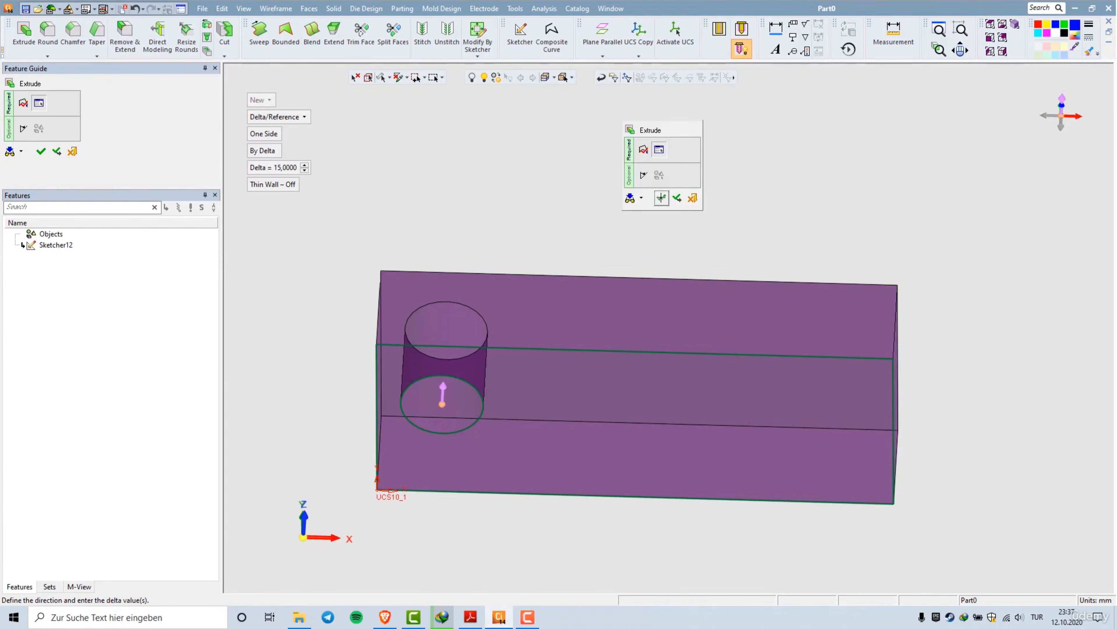
{"action": "left_click", "coordinate": [661, 197]}
- Start a new sketch on the block's long upper side face
{"action": "middle_click_drag", "start_coordinate": [661, 312], "coordinate": [659, 342]}
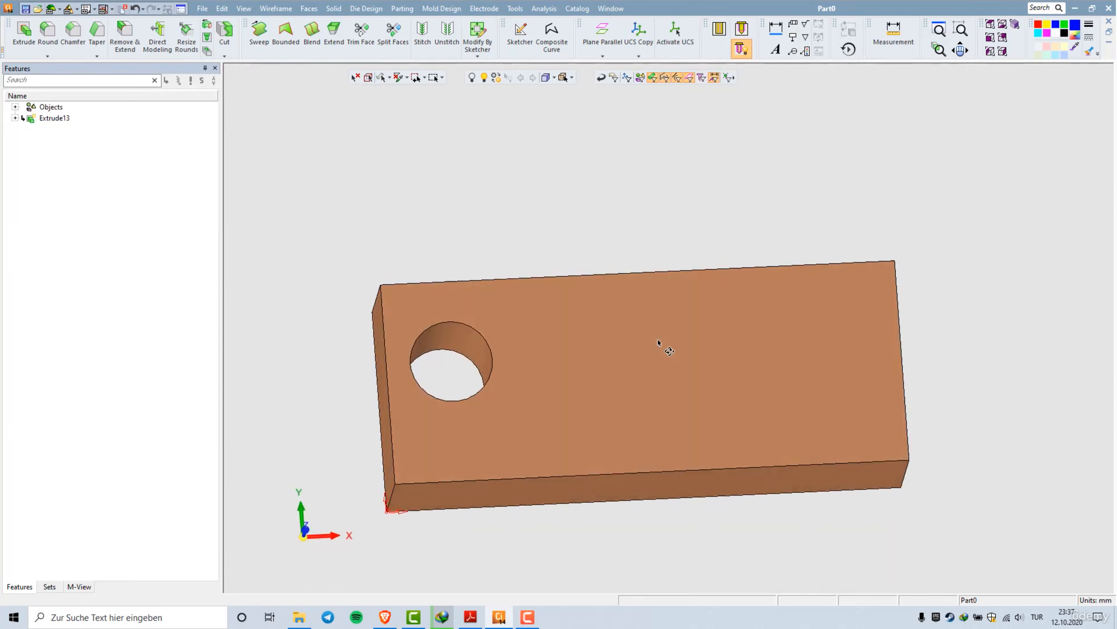
{"action": "scroll", "coordinate": [659, 342], "scroll_direction": "down", "scroll_amount": 3}
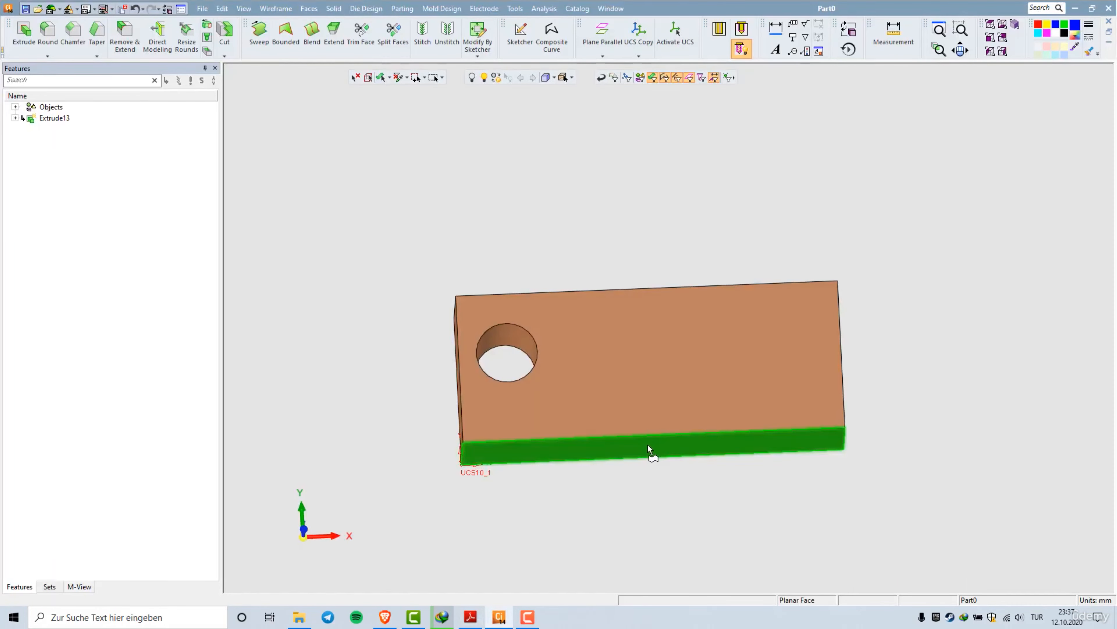
{"action": "middle_click_drag", "start_coordinate": [703, 337], "coordinate": [707, 403]}
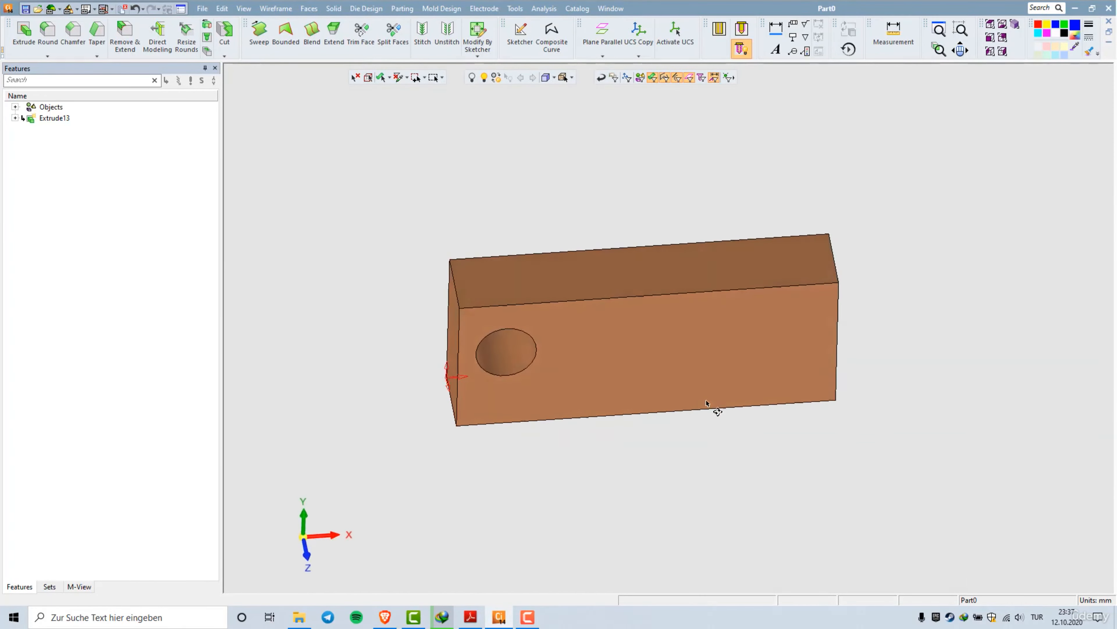
{"action": "right_click", "coordinate": [705, 268]}
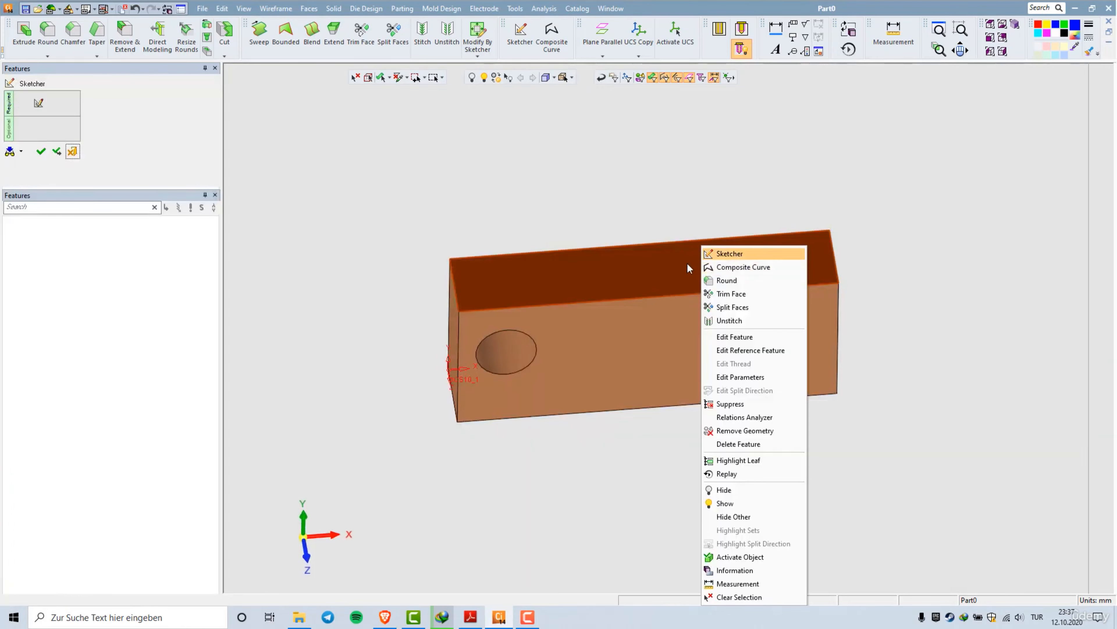
{"action": "scroll", "coordinate": [658, 317], "scroll_direction": "down", "scroll_amount": 2}
{"action": "scroll", "coordinate": [684, 239], "scroll_direction": "up", "scroll_amount": 4}
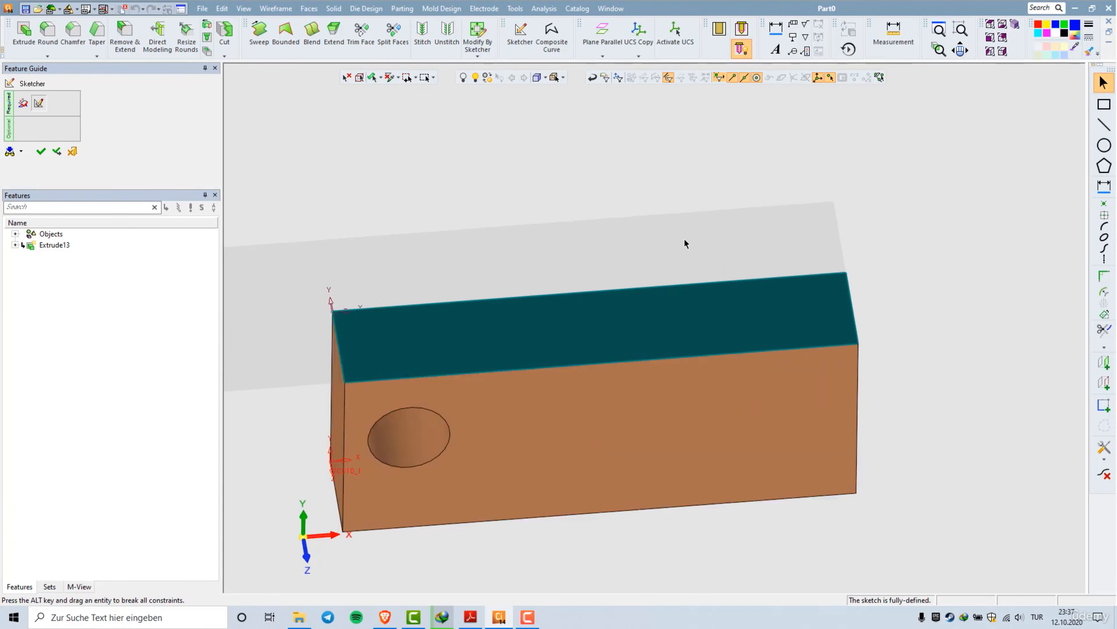
{"action": "middle_click_drag", "start_coordinate": [682, 334], "coordinate": [681, 370]}
- Place two horizontally aligned 4 mm diameter circles on the right half of the sketched face
{"action": "right_click", "coordinate": [388, 201]}
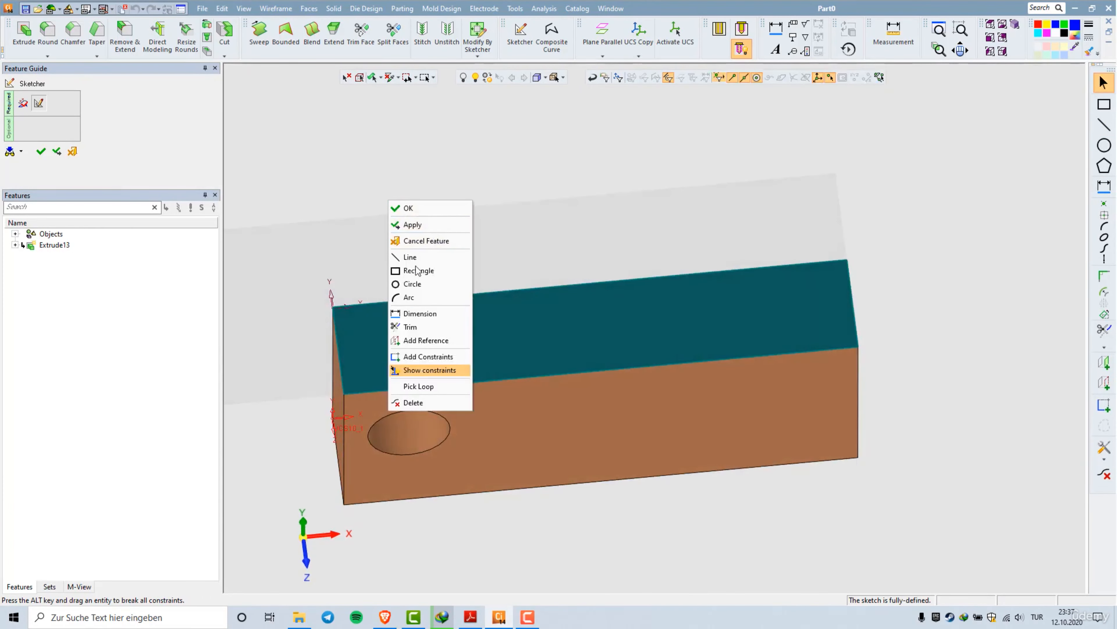
{"action": "left_click", "coordinate": [413, 284]}
{"action": "left_click", "coordinate": [268, 134]}
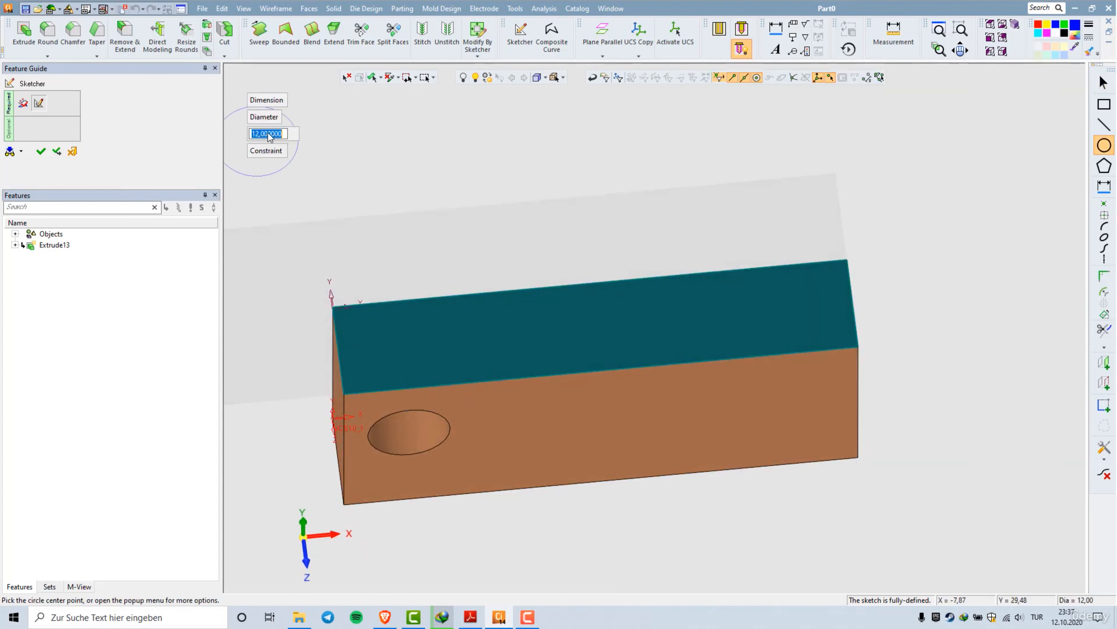
{"action": "type", "text": "4"}
{"action": "key", "text": "Return"}
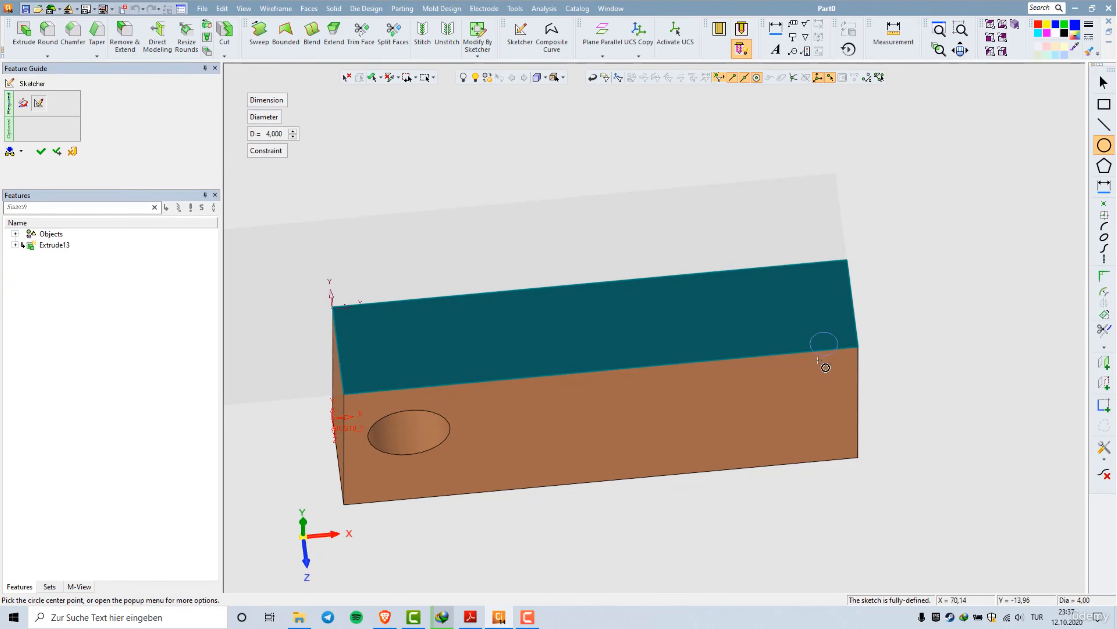
{"action": "left_click", "coordinate": [795, 308]}
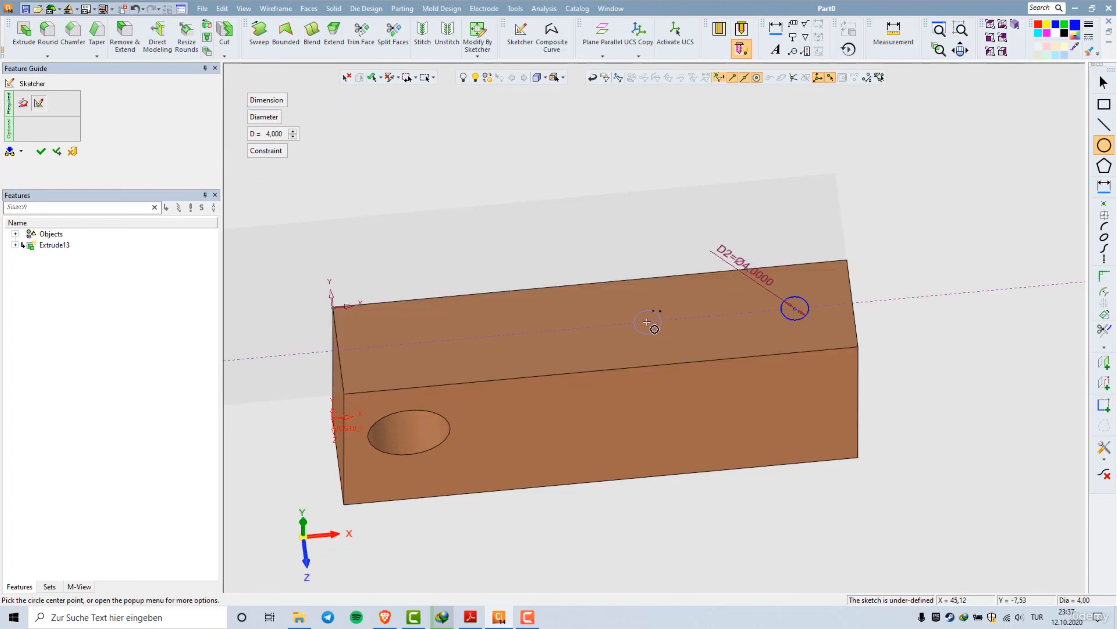
{"action": "left_click", "coordinate": [647, 322]}
- Place a 5 mm diameter circle between the two small circles, aligned with their centres
{"action": "right_click", "coordinate": [490, 167]}
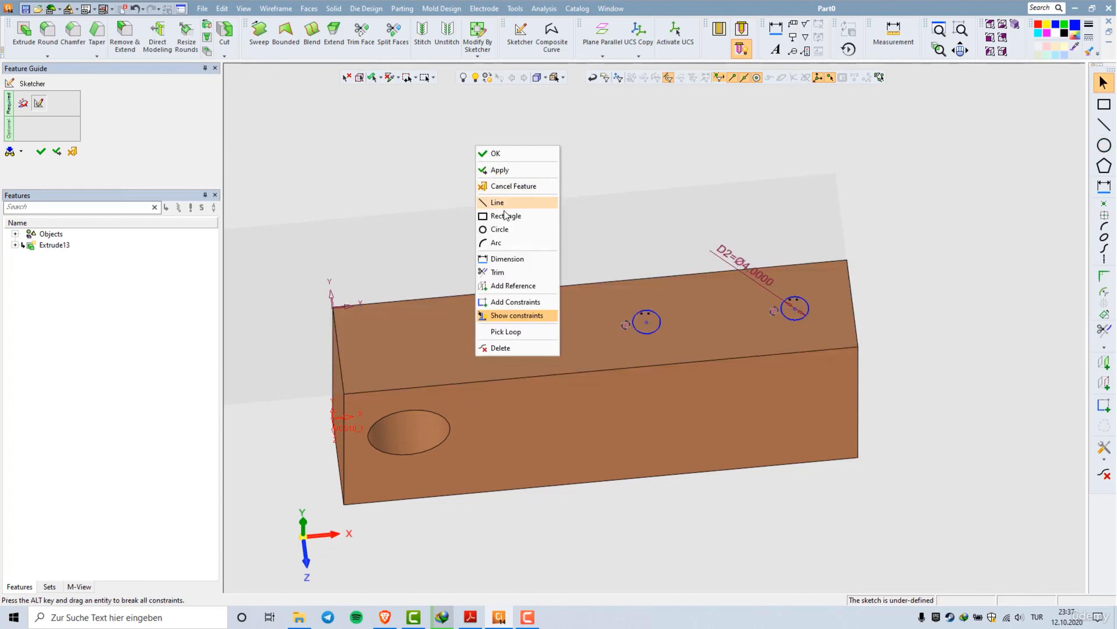
{"action": "left_click", "coordinate": [500, 229]}
{"action": "double_click", "coordinate": [266, 134]}
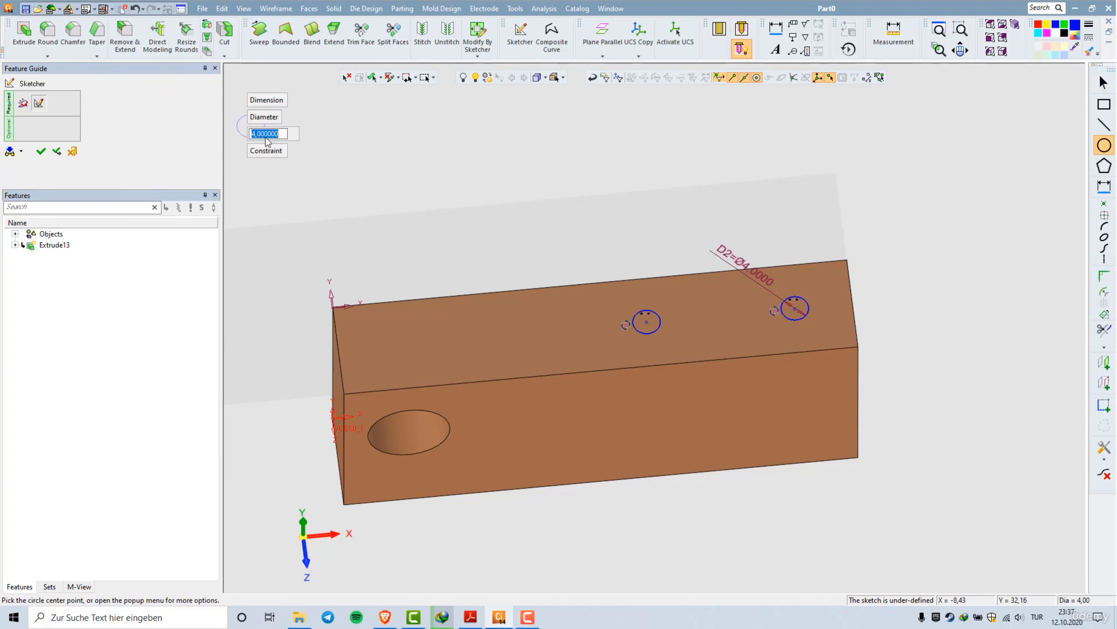
{"action": "key", "text": "Return"}
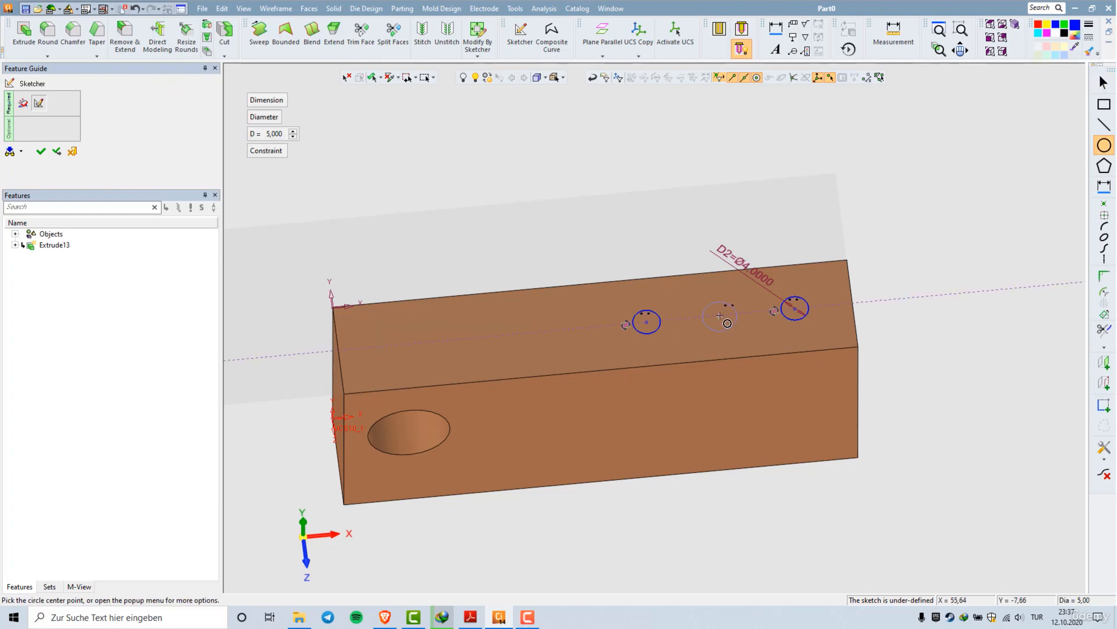
{"action": "left_click", "coordinate": [720, 316]}
- Add the face's right end edge and both long edges as sketch references
{"action": "right_click", "coordinate": [638, 216]}
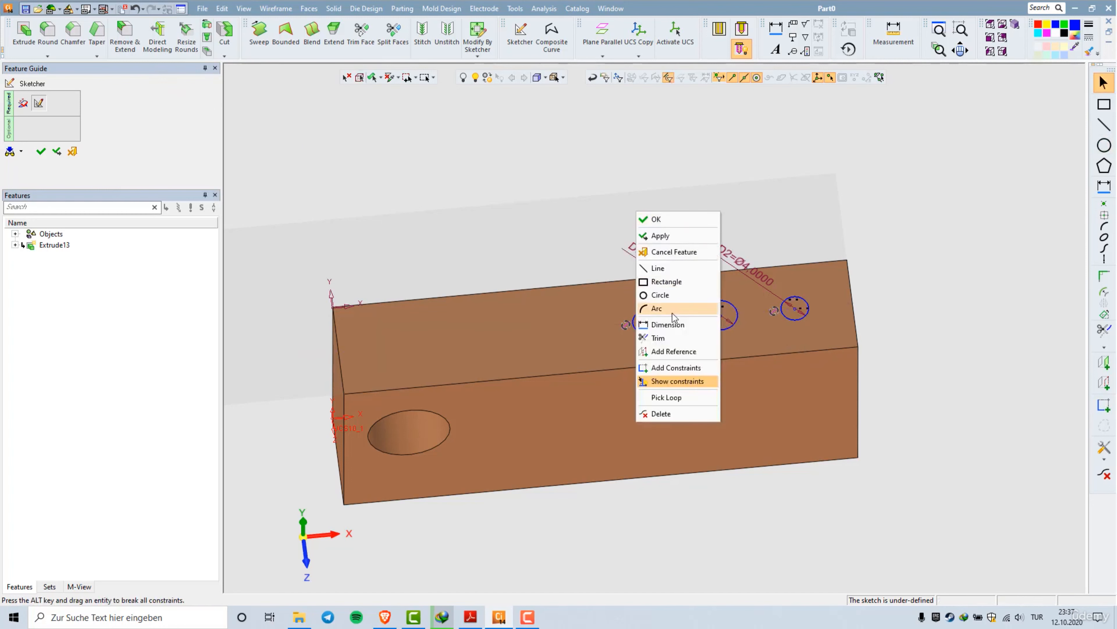
{"action": "left_click", "coordinate": [681, 352]}
{"action": "left_click", "coordinate": [855, 319]}
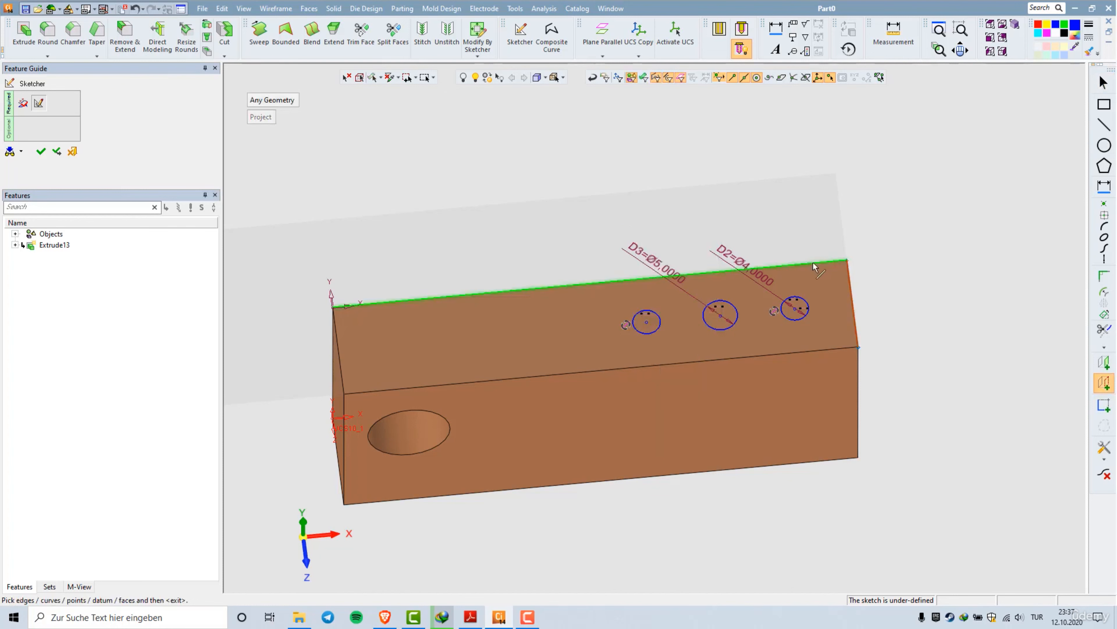
{"action": "left_click", "coordinate": [813, 263]}
{"action": "left_click", "coordinate": [821, 342]}
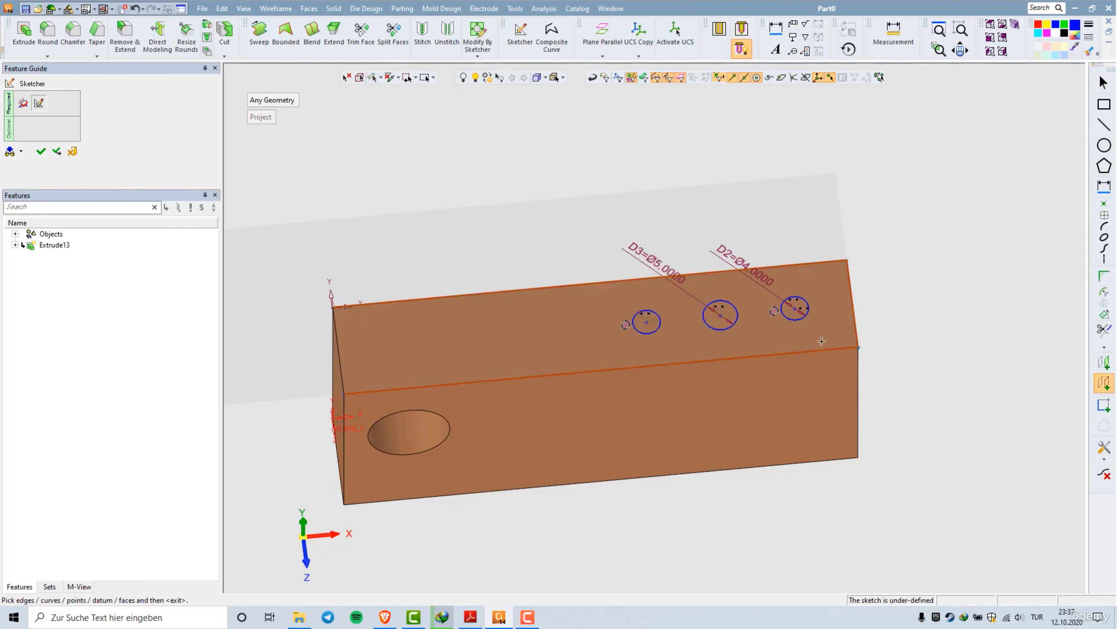
{"action": "middle_click", "coordinate": [904, 283]}
- Dimension the rightmost circle's centre 7.5 mm from the face's front long edge
{"action": "right_click", "coordinate": [822, 287]}
{"action": "left_click", "coordinate": [855, 394]}
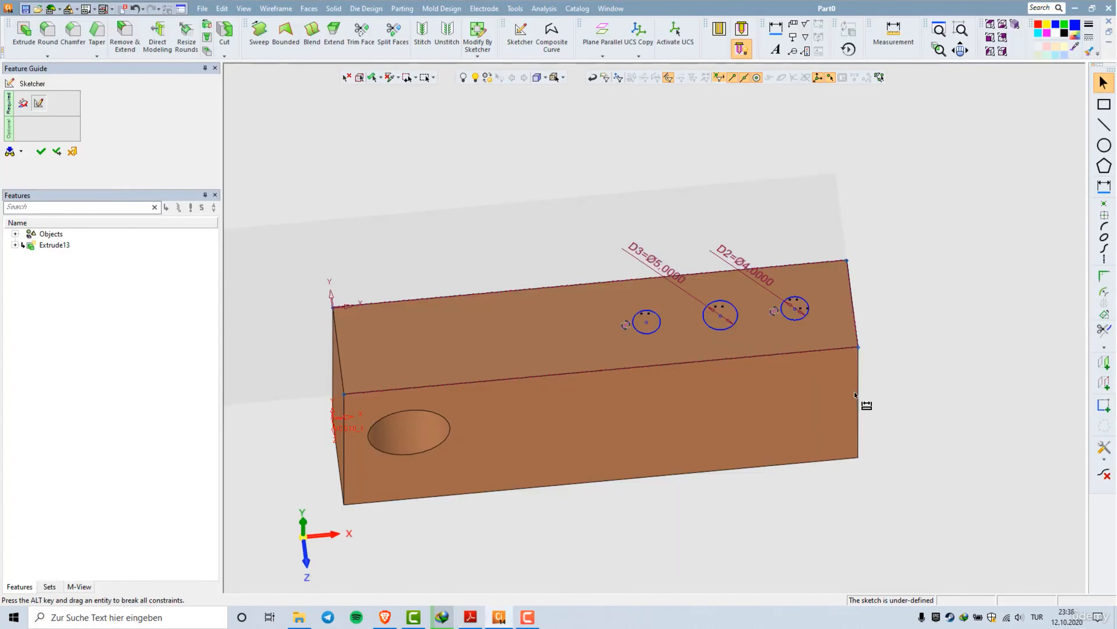
{"action": "left_click", "coordinate": [794, 309]}
{"action": "left_click", "coordinate": [887, 321]}
{"action": "type", "text": "7,"}
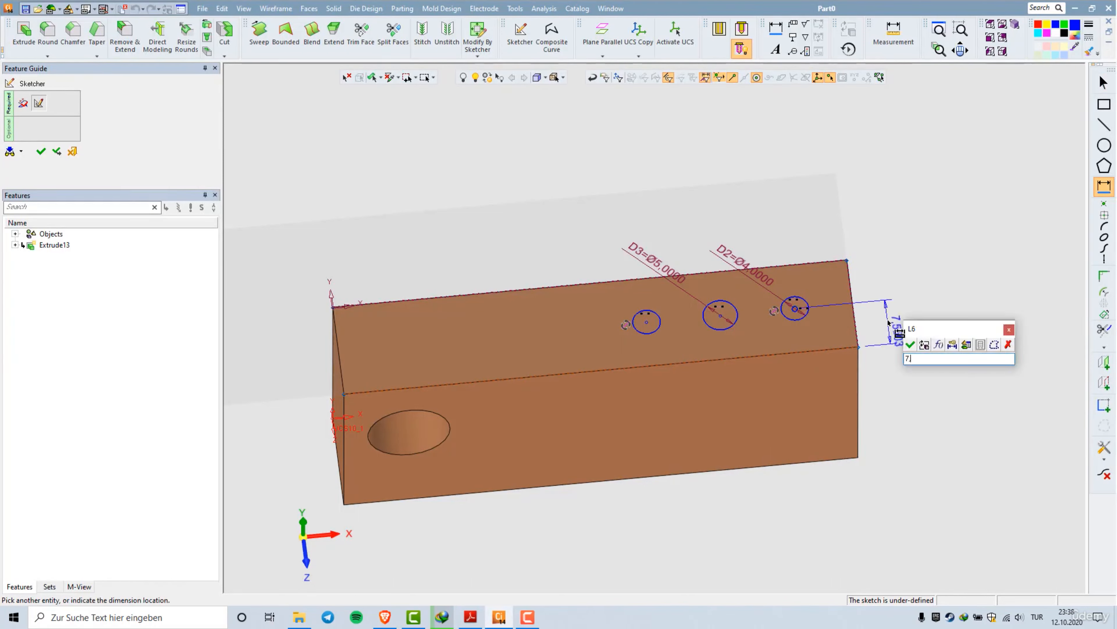
{"action": "type", "text": "5"}
{"action": "key", "text": "Return"}
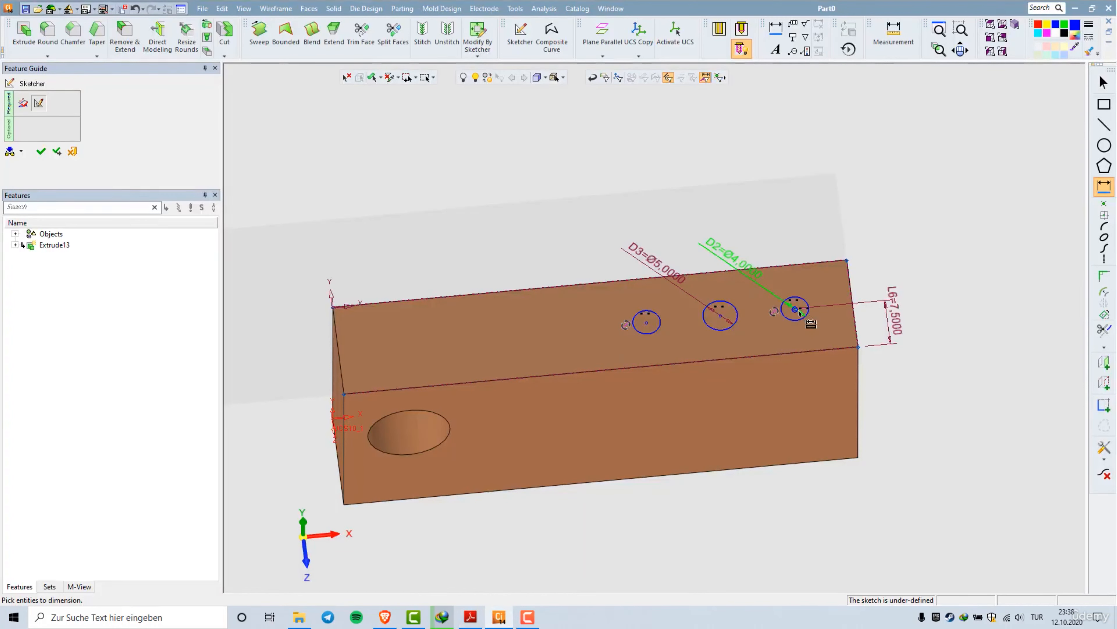
- Dimension the rightmost circle's centre 4.5 mm from the face's right end edge
{"action": "left_click", "coordinate": [794, 309]}
{"action": "left_click", "coordinate": [847, 271]}
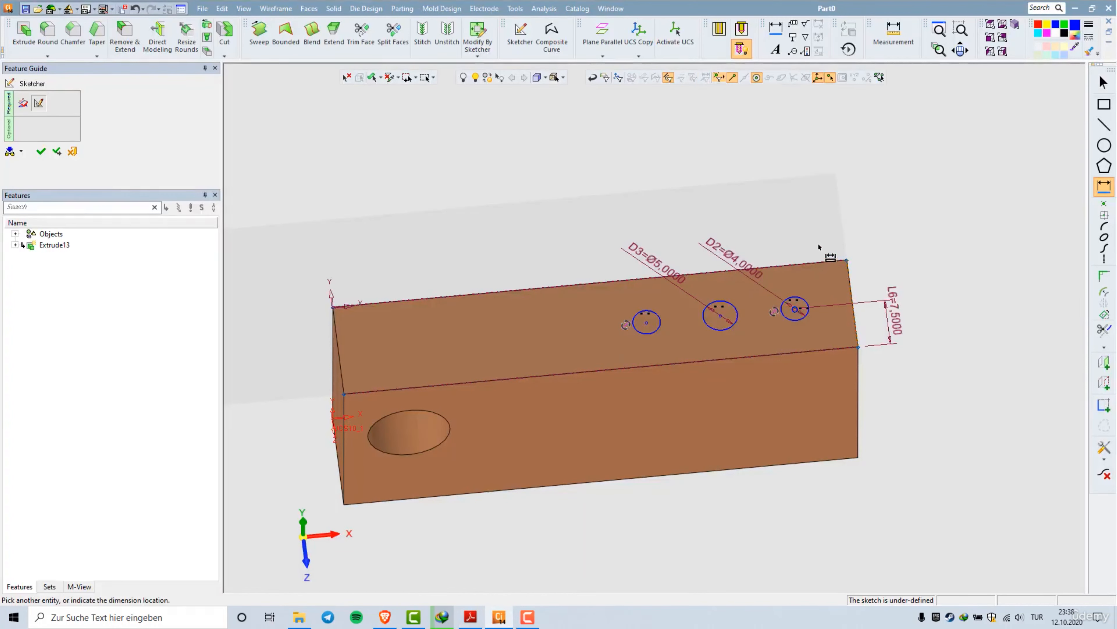
{"action": "left_click", "coordinate": [821, 247]}
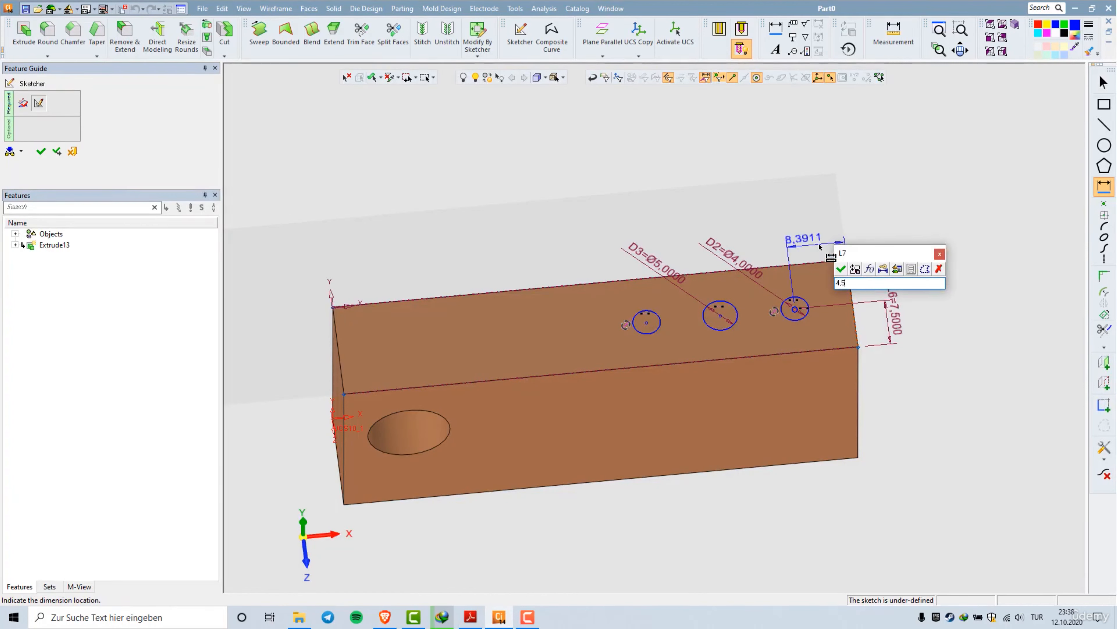
{"action": "key", "text": "Return"}
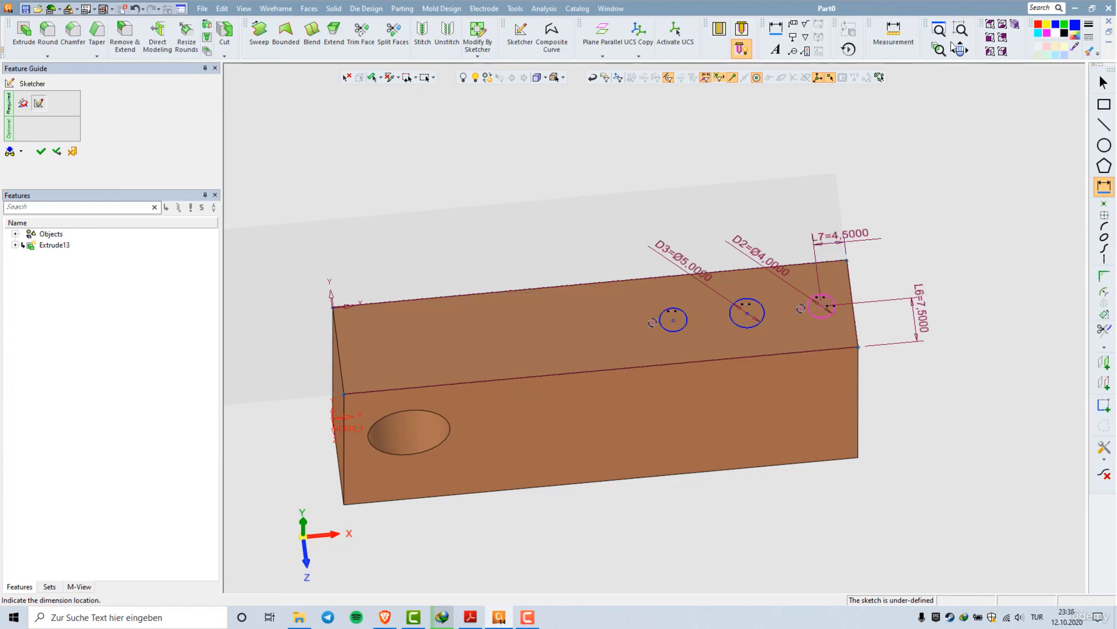
{"action": "middle_click_drag", "start_coordinate": [822, 353], "coordinate": [801, 365]}
{"action": "scroll", "coordinate": [898, 233], "scroll_direction": "up", "scroll_amount": 2}
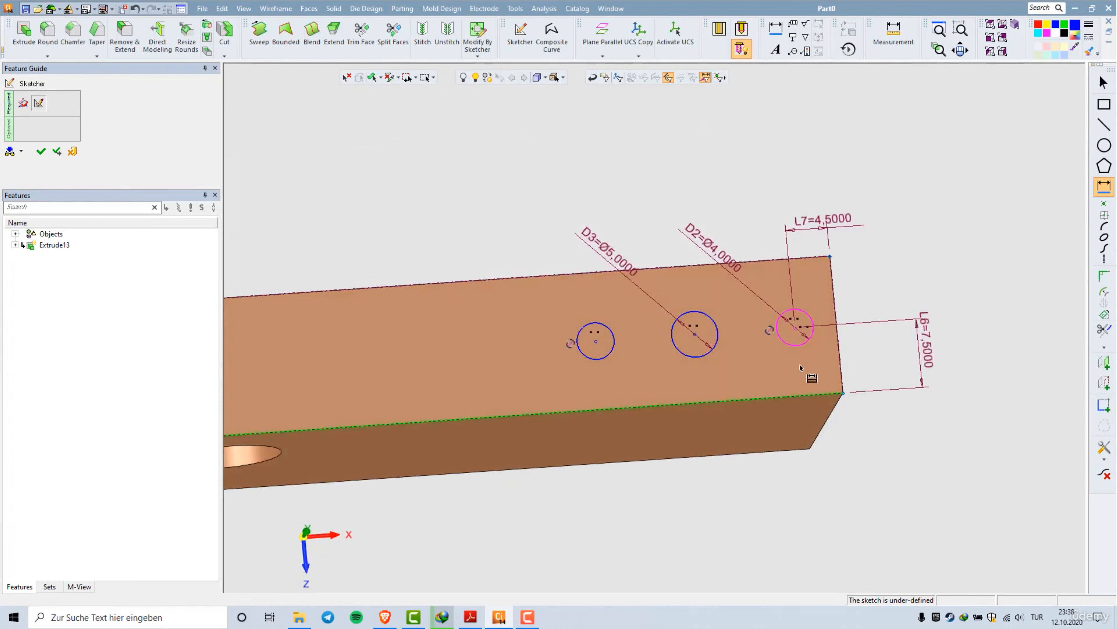
- Dimension the centre-to-centre distance between the two outer small circles as 26 mm
{"action": "left_click", "coordinate": [796, 328]}
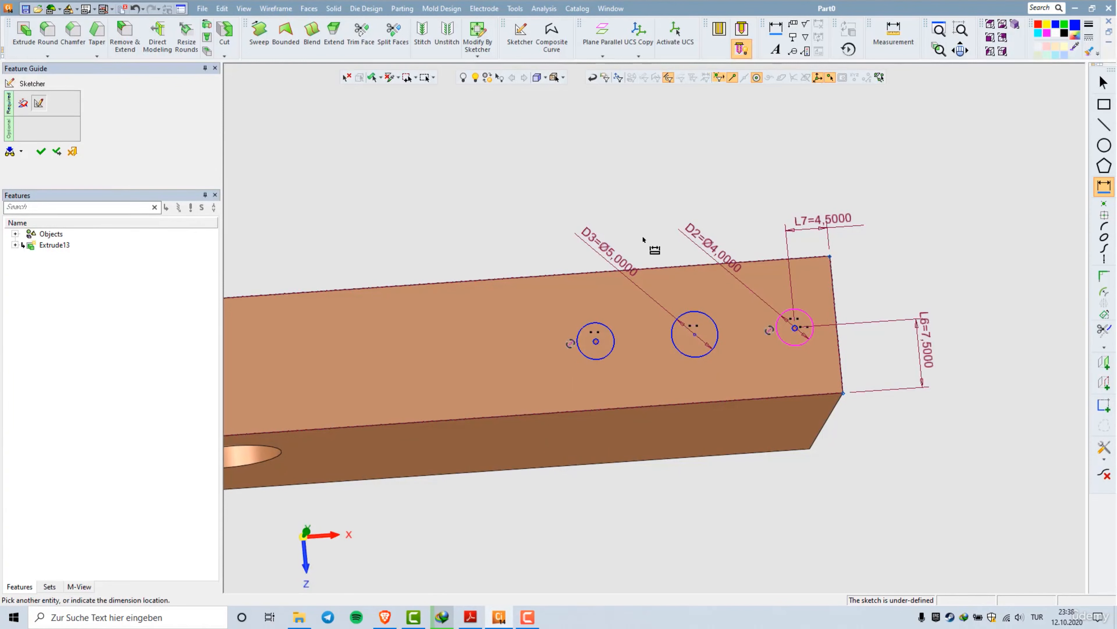
{"action": "left_click", "coordinate": [654, 173]}
{"action": "type", "text": "26"}
{"action": "key", "text": "Return"}
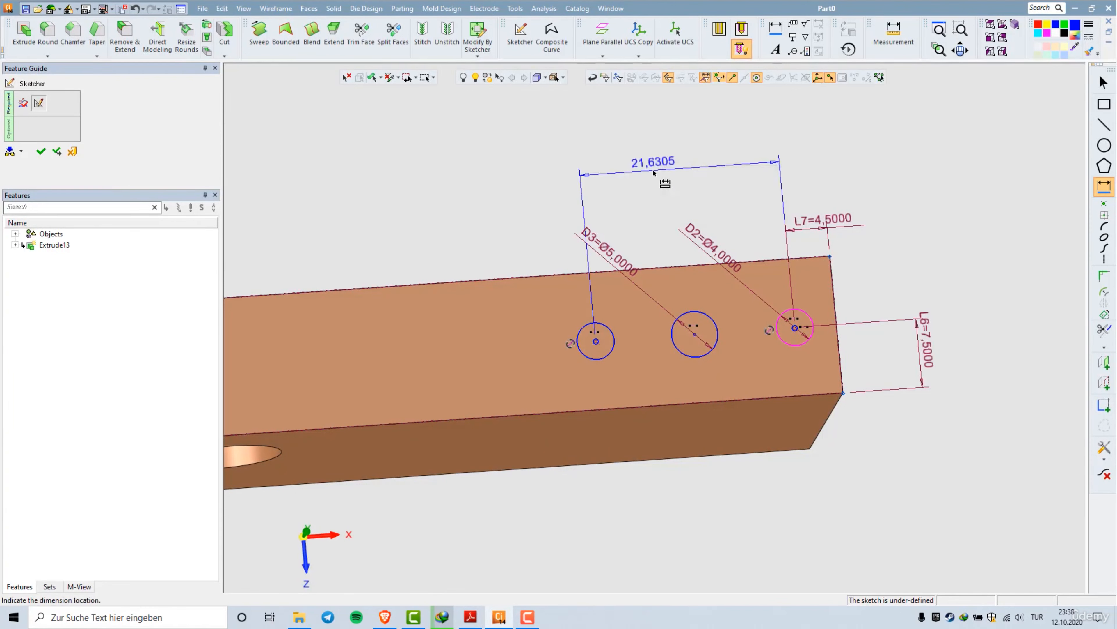
- Dimension the 5 mm circle's centre 17.5 mm from the face's right end edge
{"action": "left_click", "coordinate": [694, 336]}
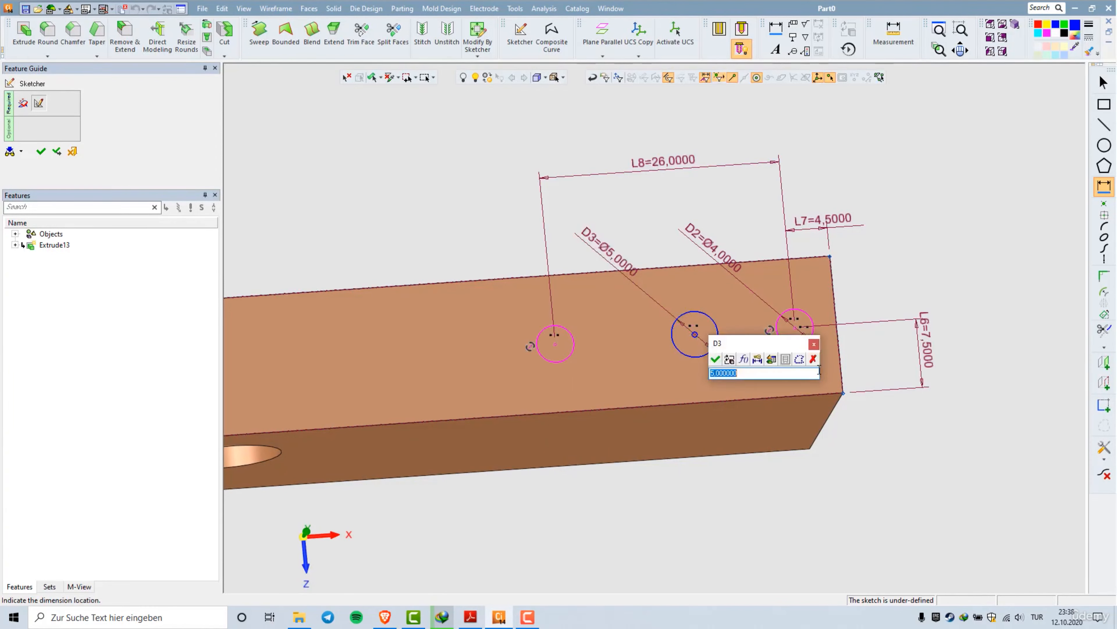
{"action": "left_click", "coordinate": [812, 344]}
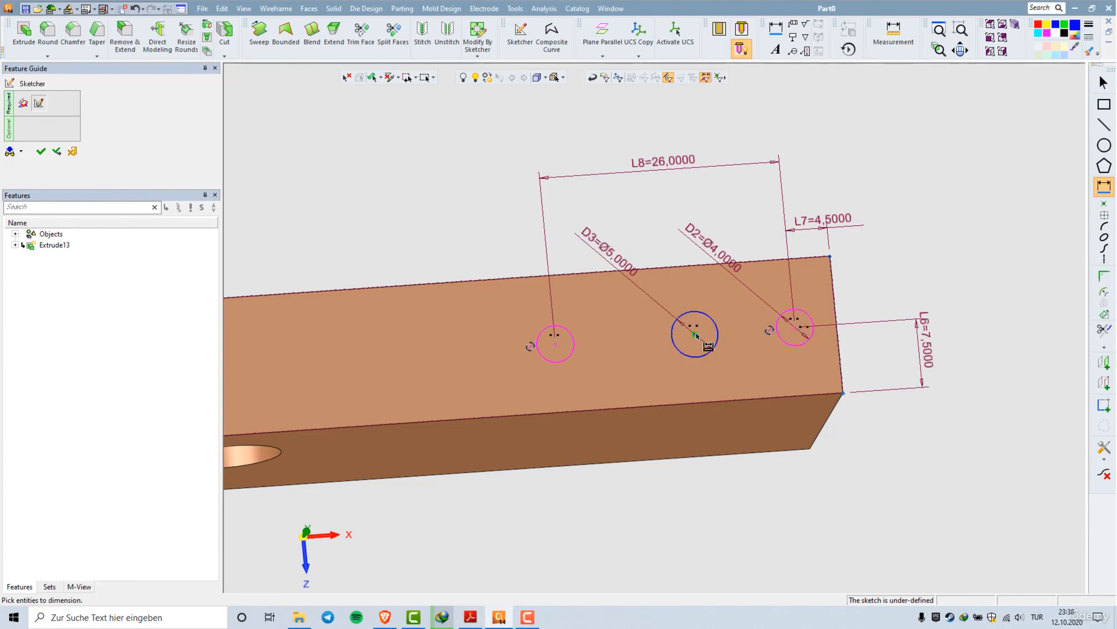
{"action": "left_click", "coordinate": [844, 381]}
{"action": "left_click", "coordinate": [790, 428]}
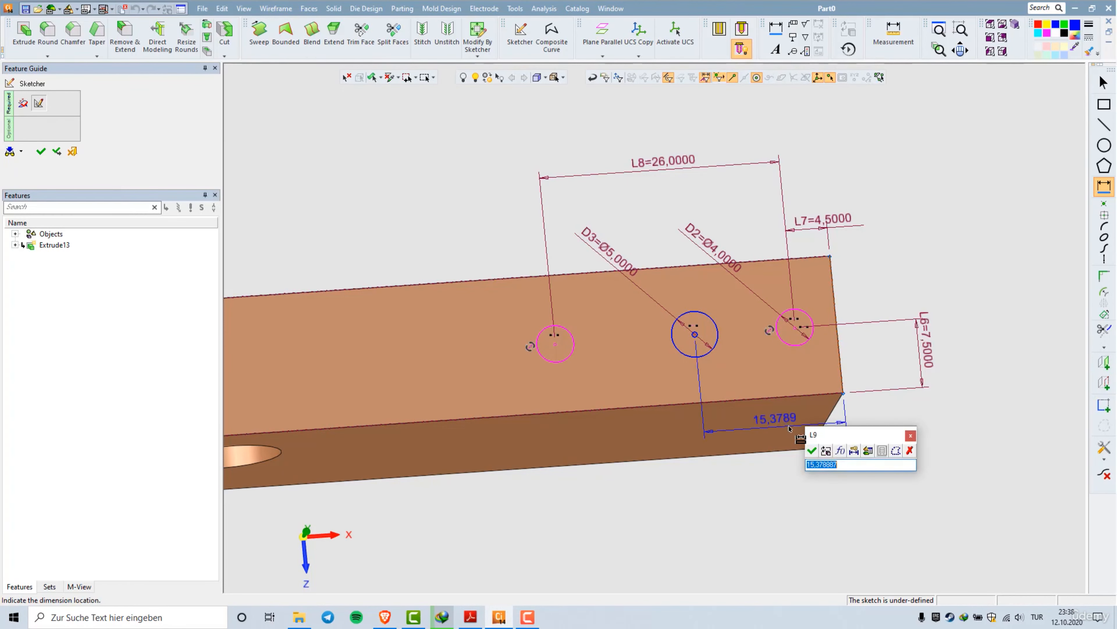
{"action": "type", "text": "17,5"}
{"action": "key", "text": "Return"}
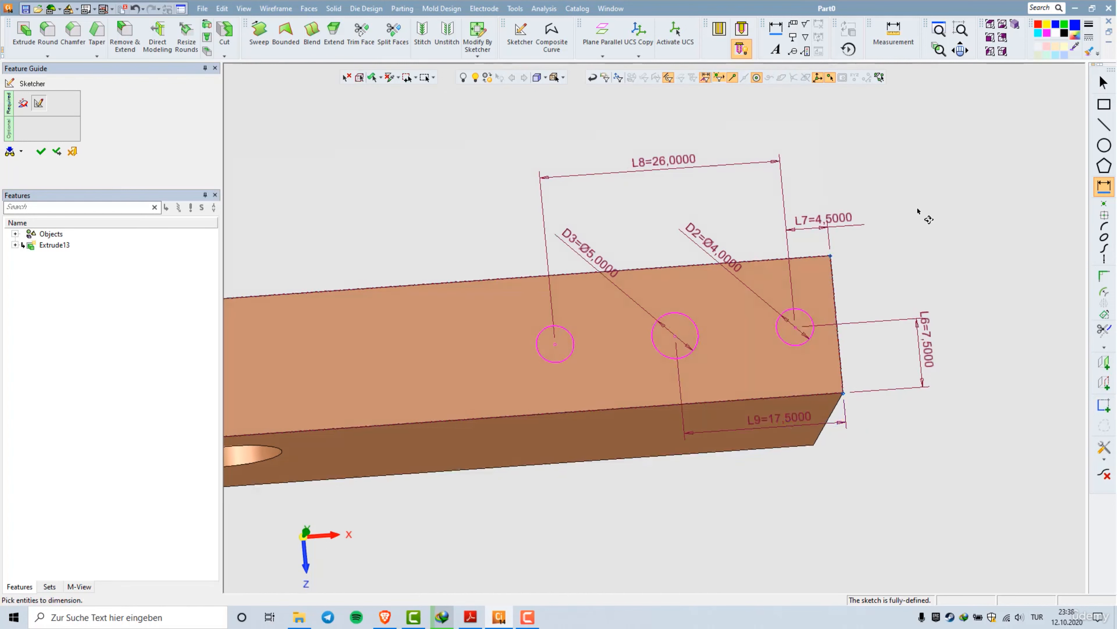
- Finish the sketch containing the three hole circles
{"action": "mouse_move", "coordinate": [925, 212]}
{"action": "middle_mouse_down"}
{"action": "mouse_move", "coordinate": [930, 180]}
{"action": "mouse_move", "coordinate": [638, 387]}
{"action": "mouse_move", "coordinate": [562, 331]}
{"action": "mouse_move", "coordinate": [626, 387]}
{"action": "middle_mouse_up"}
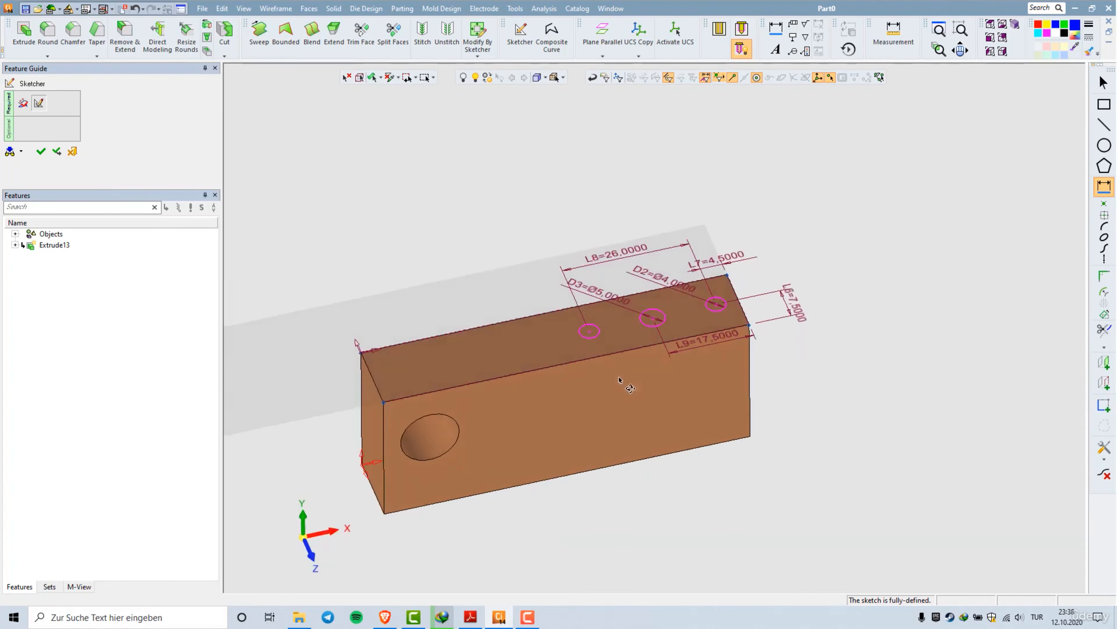
{"action": "right_click", "coordinate": [821, 260]}
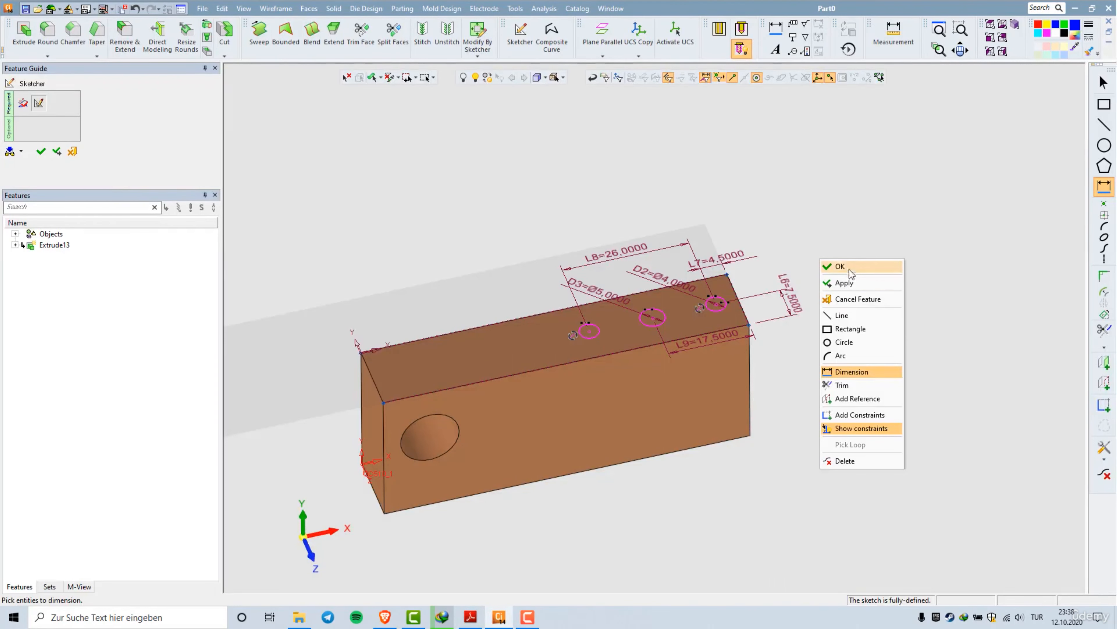
{"action": "left_click", "coordinate": [839, 266]}
- Extrude the three circles as a Remove operation, one side by delta, 100 mm through the block
{"action": "right_click", "coordinate": [829, 244]}
{"action": "left_click", "coordinate": [853, 253]}
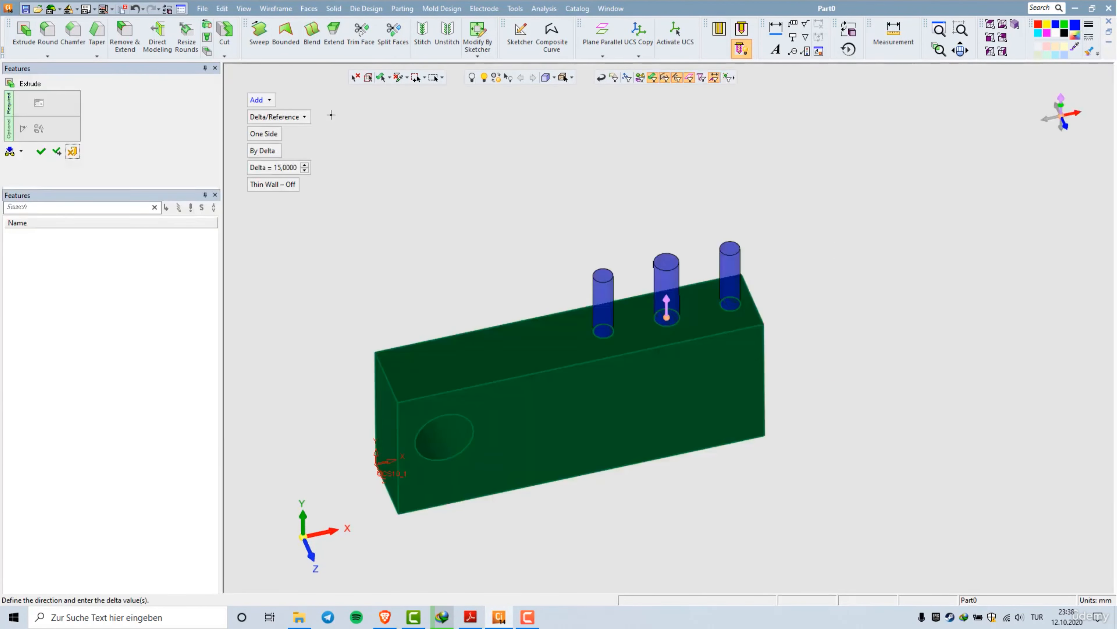
{"action": "left_click", "coordinate": [261, 100]}
{"action": "left_click", "coordinate": [283, 140]}
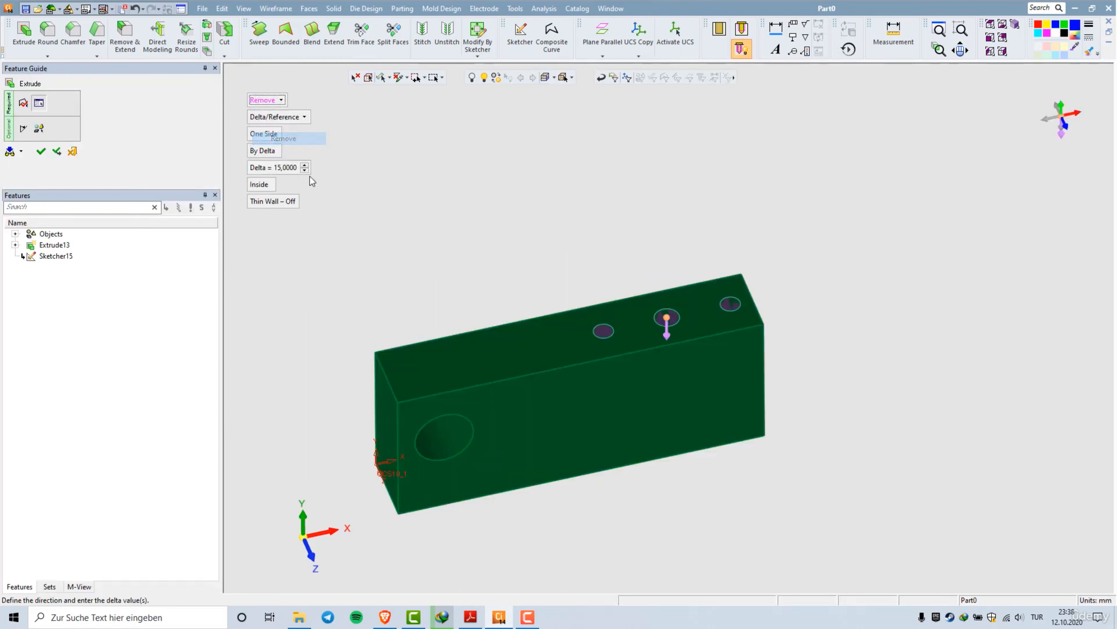
{"action": "left_click", "coordinate": [276, 168]}
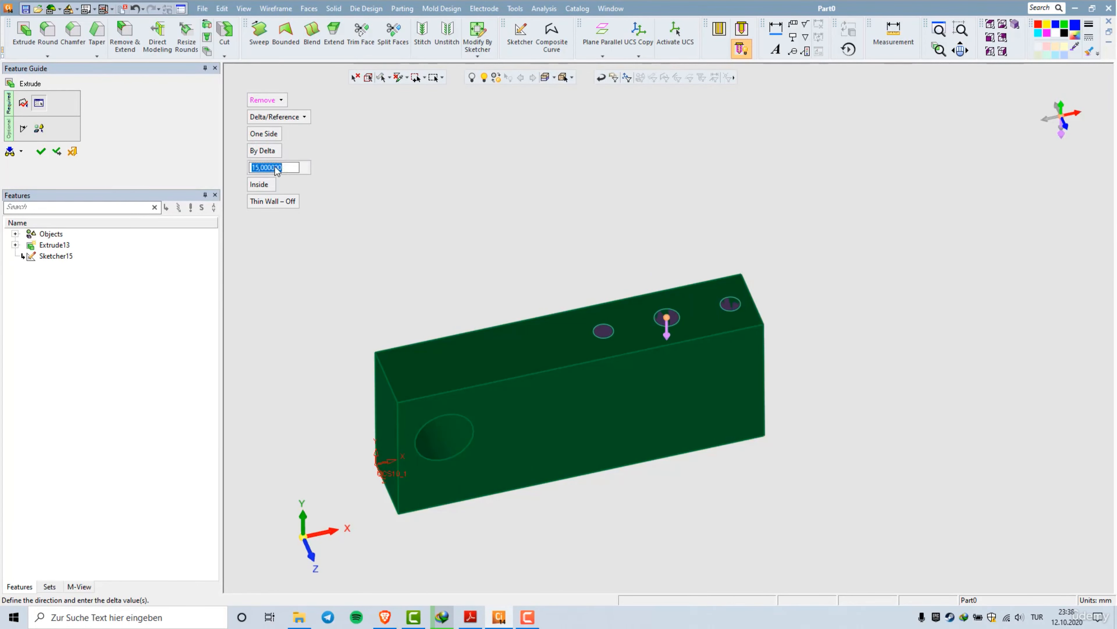
{"action": "type", "text": "100"}
{"action": "key", "text": "Return"}
{"action": "right_click", "coordinate": [585, 223]}
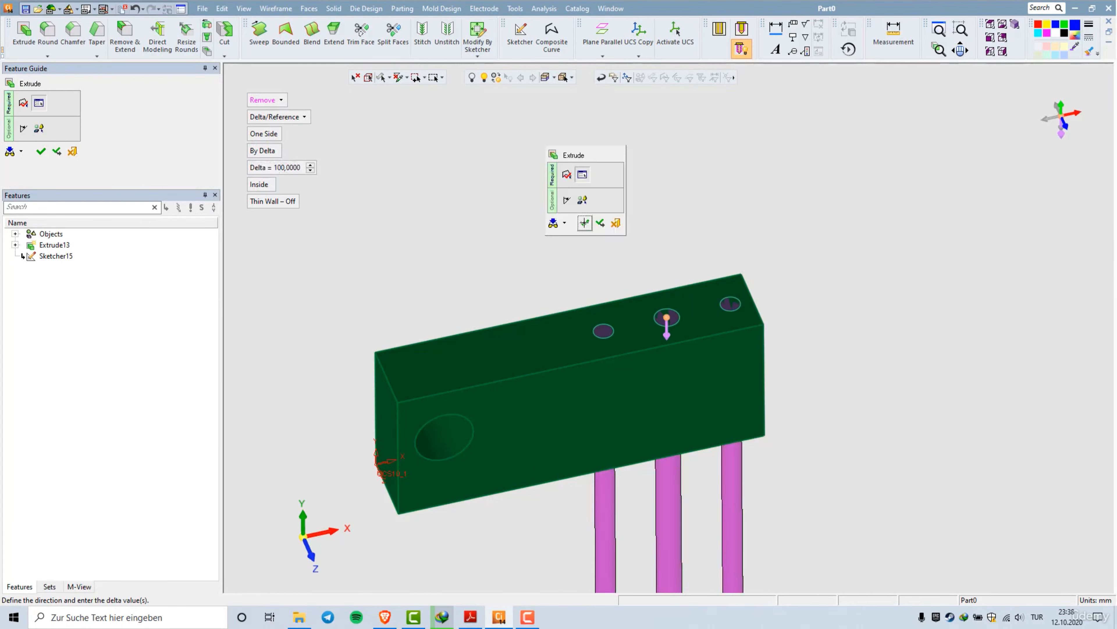
{"action": "left_click", "coordinate": [585, 224]}
- Add an associative M6 tap thread at full depth to the middle 5 mm hole
{"action": "middle_click_drag", "start_coordinate": [736, 399], "coordinate": [738, 448]}
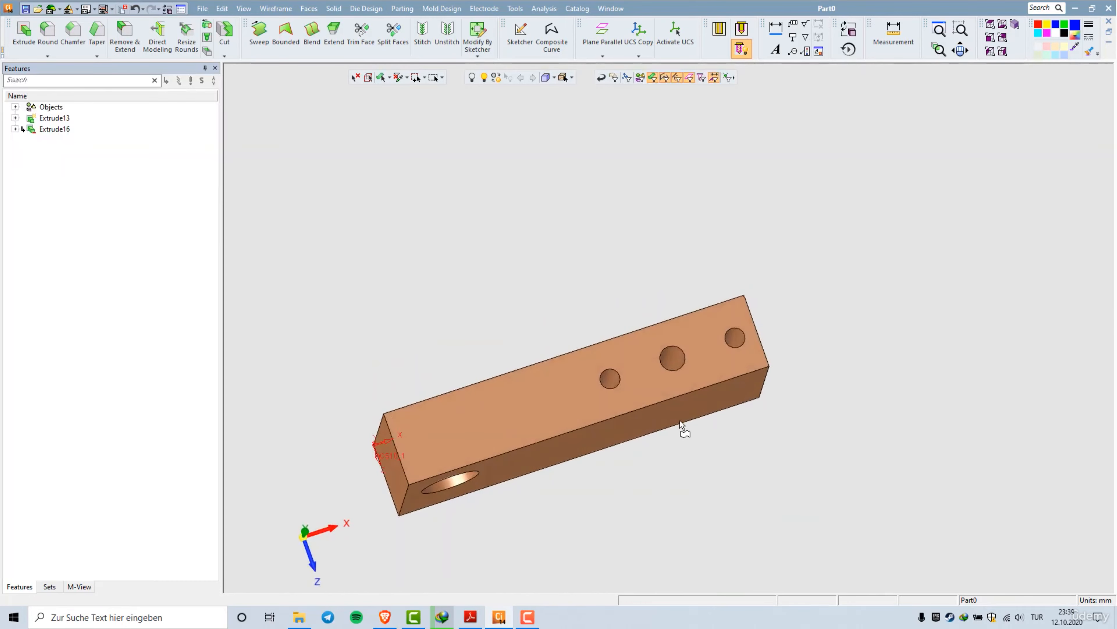
{"action": "scroll", "coordinate": [681, 407], "scroll_direction": "up", "scroll_amount": 2}
{"action": "middle_click_drag", "start_coordinate": [680, 407], "coordinate": [622, 406]}
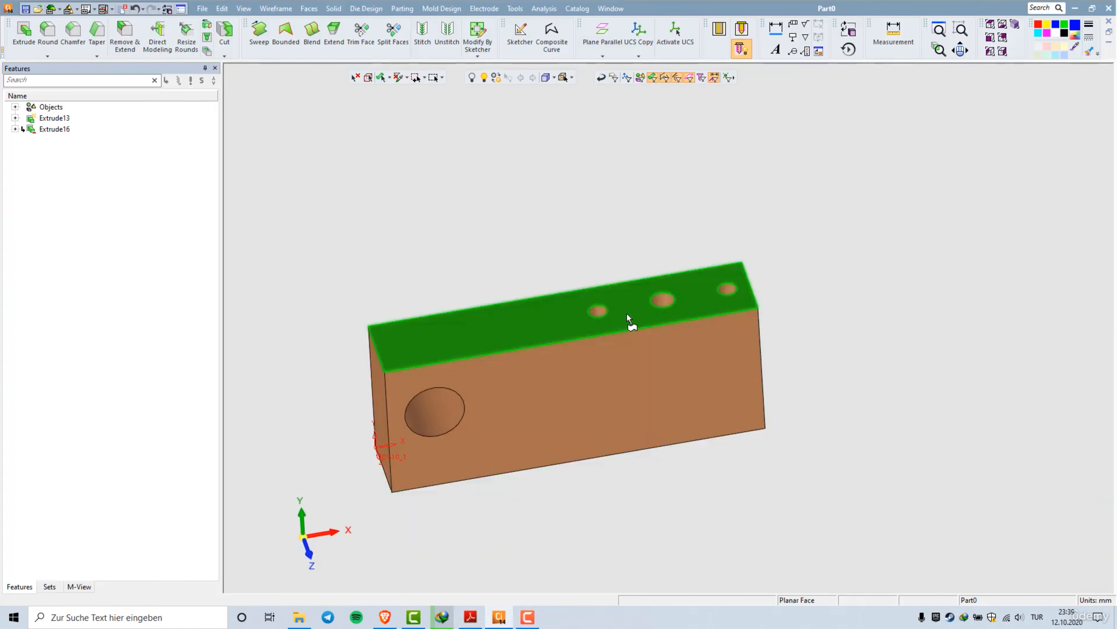
{"action": "left_click", "coordinate": [514, 8]}
{"action": "left_click", "coordinate": [564, 75]}
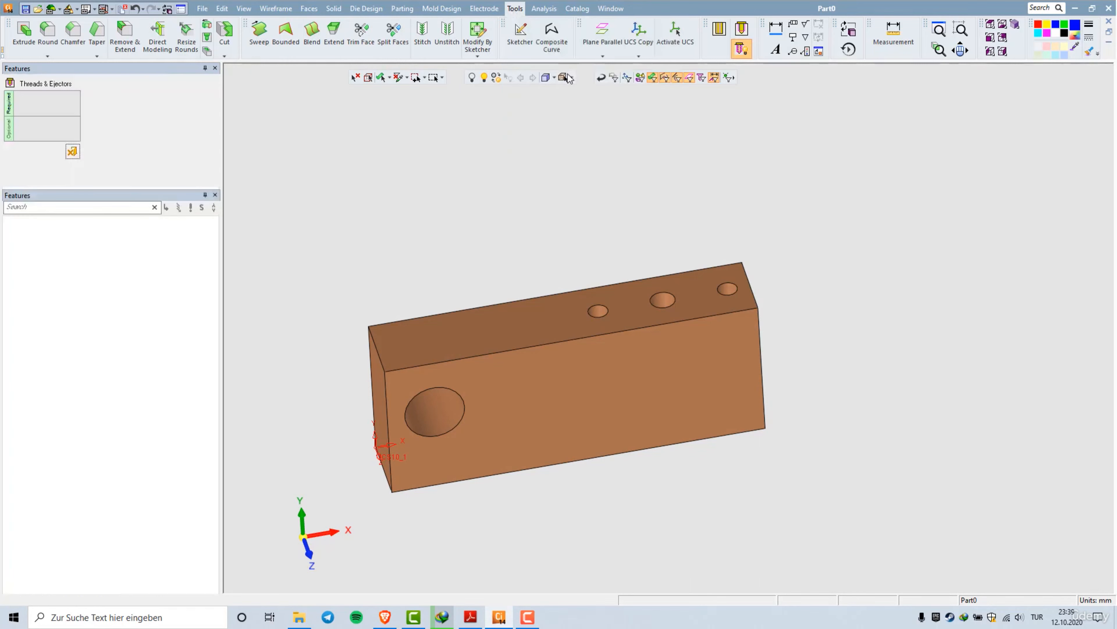
{"action": "left_click", "coordinate": [675, 297]}
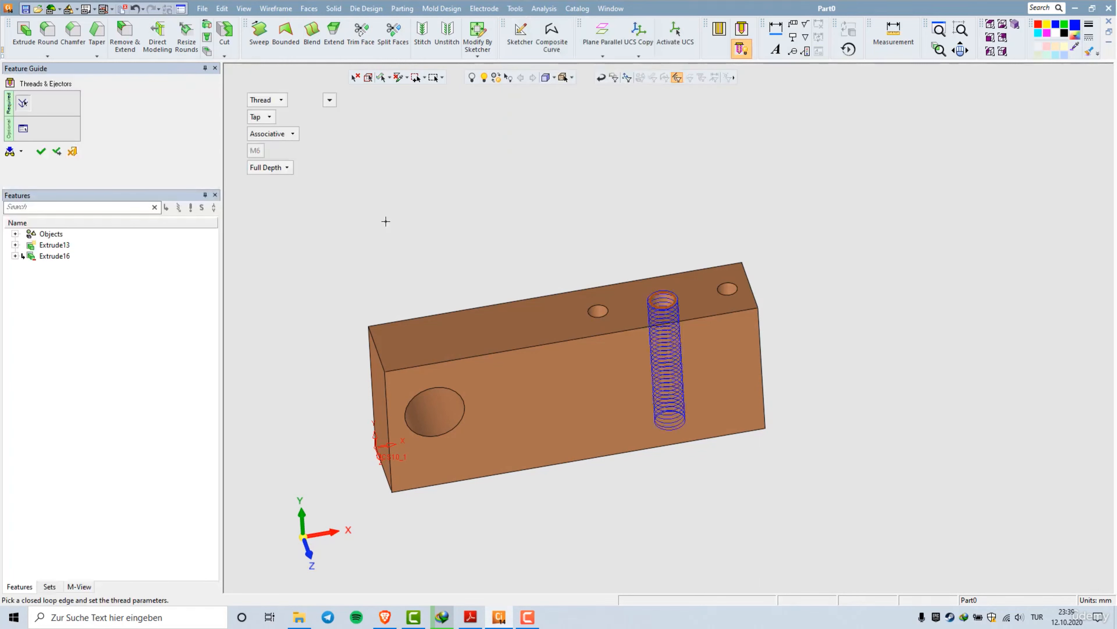
{"action": "middle_click", "coordinate": [504, 194]}
{"action": "left_click", "coordinate": [505, 194]}
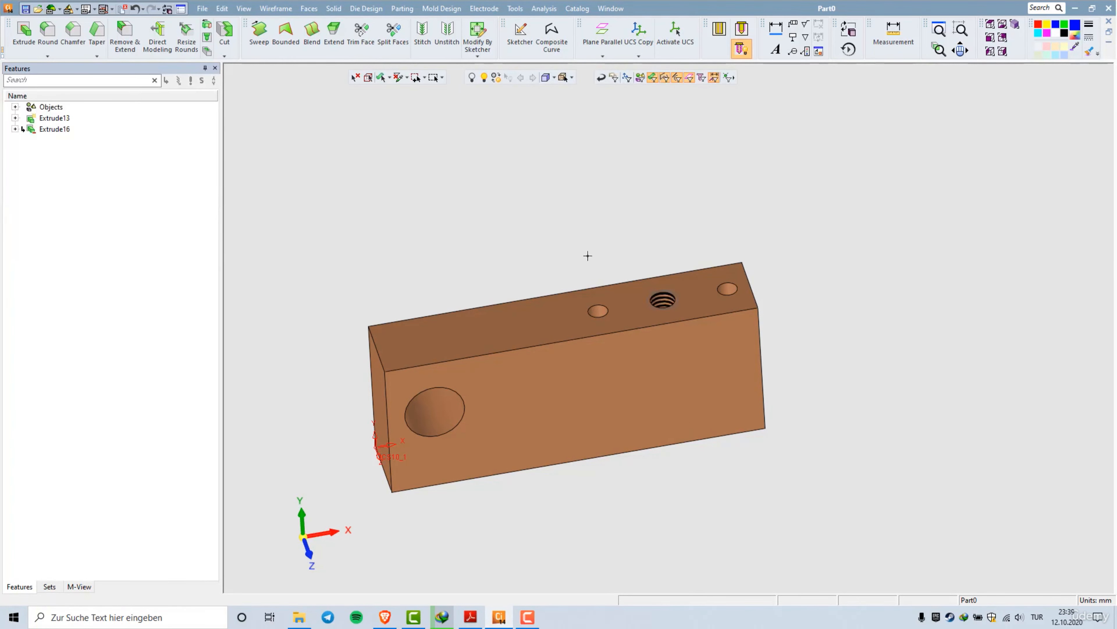
- Start a sketch on the large face with the 12 mm hole and draw a rectangle overhanging the block's opposite end and both long edges
{"action": "left_click_drag", "start_coordinate": [656, 314], "coordinate": [656, 357], "text": "ctrl"}
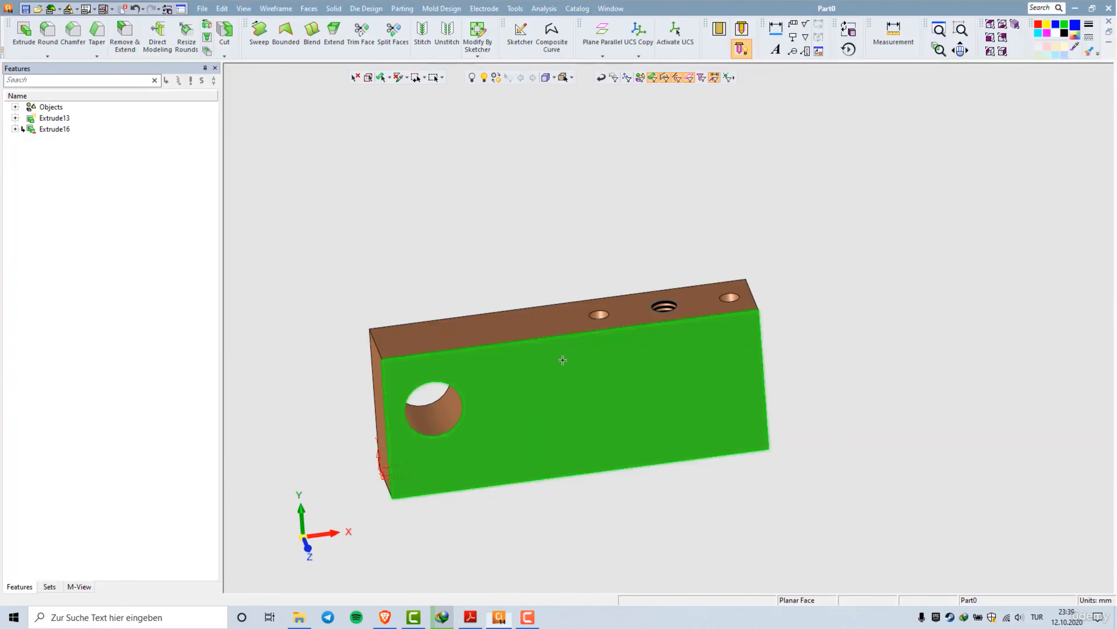
{"action": "left_click_drag", "start_coordinate": [591, 387], "coordinate": [591, 374], "text": "ctrl"}
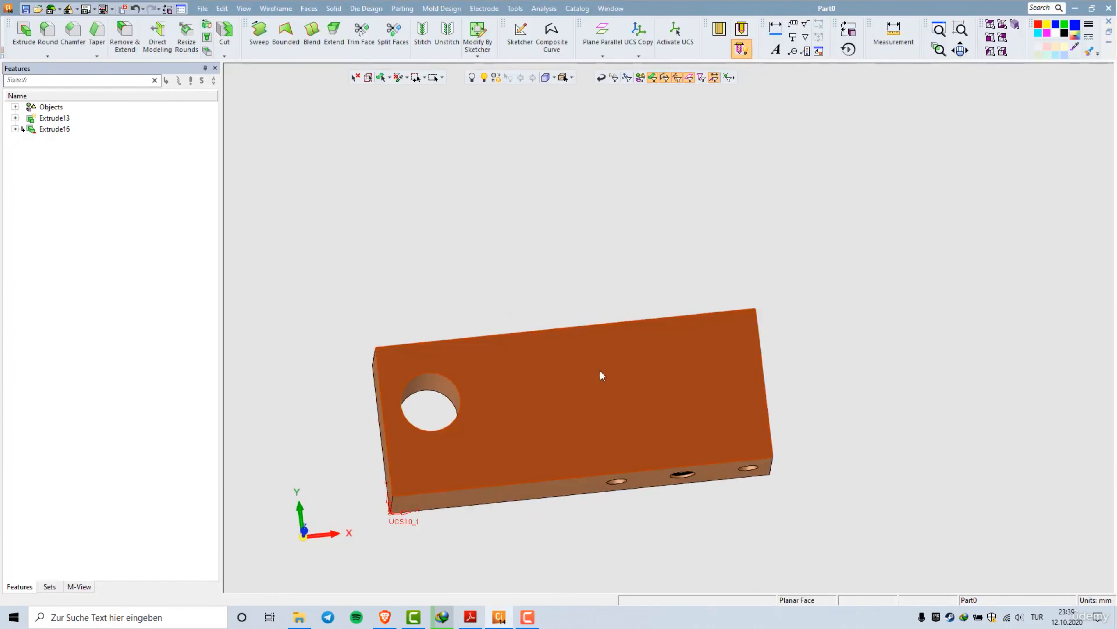
{"action": "right_click", "coordinate": [592, 374]}
{"action": "left_click", "coordinate": [619, 254]}
{"action": "right_click", "coordinate": [629, 194]}
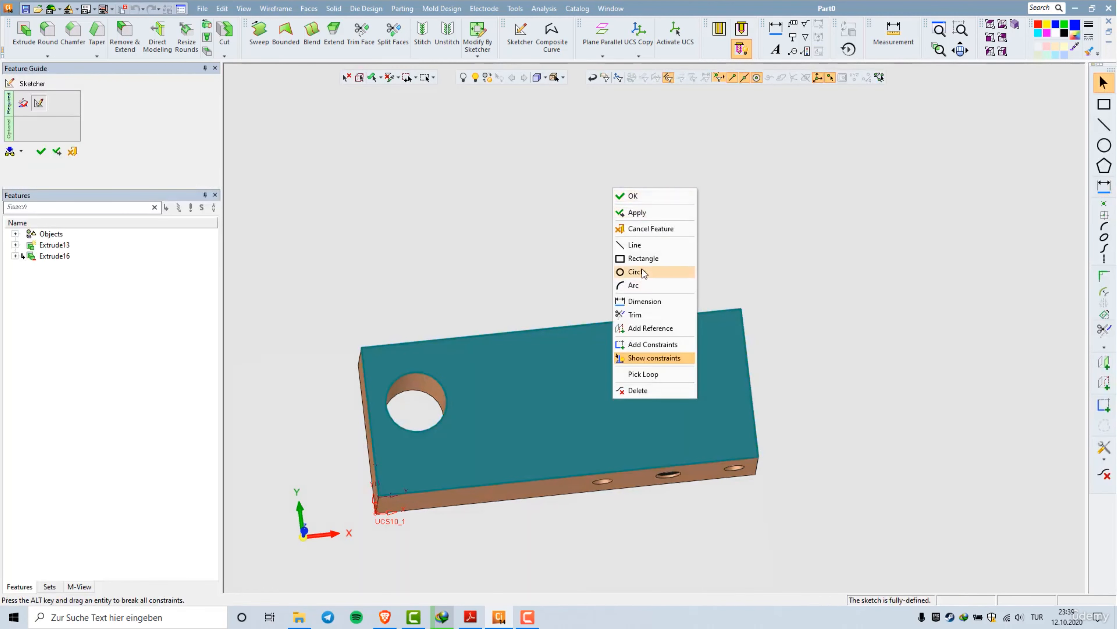
{"action": "left_click", "coordinate": [644, 258]}
{"action": "left_click", "coordinate": [504, 282]}
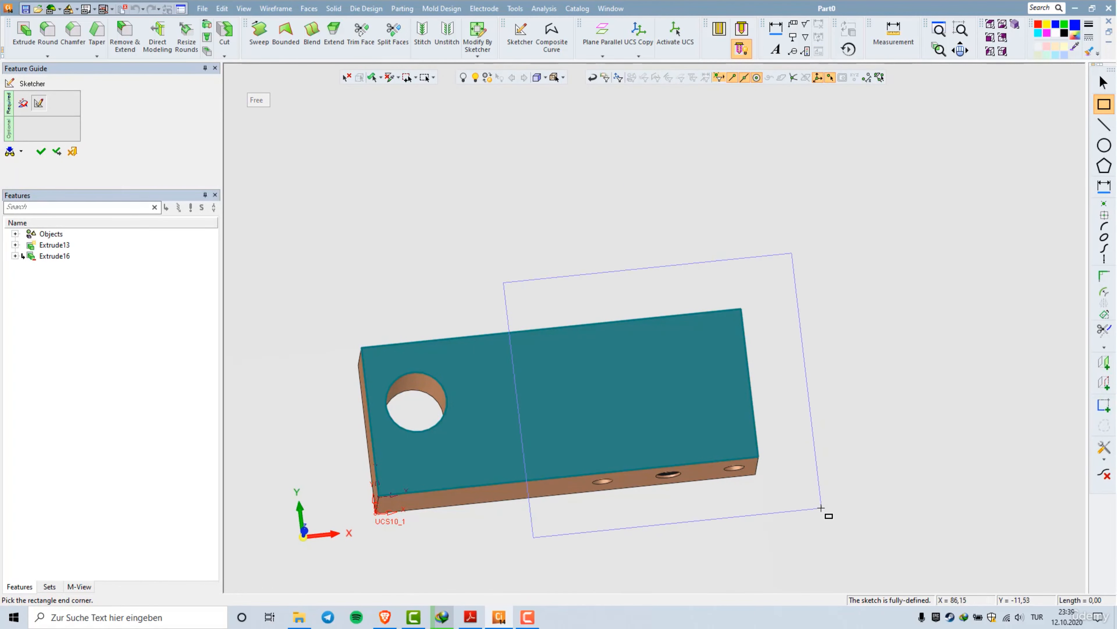
{"action": "left_click", "coordinate": [804, 501]}
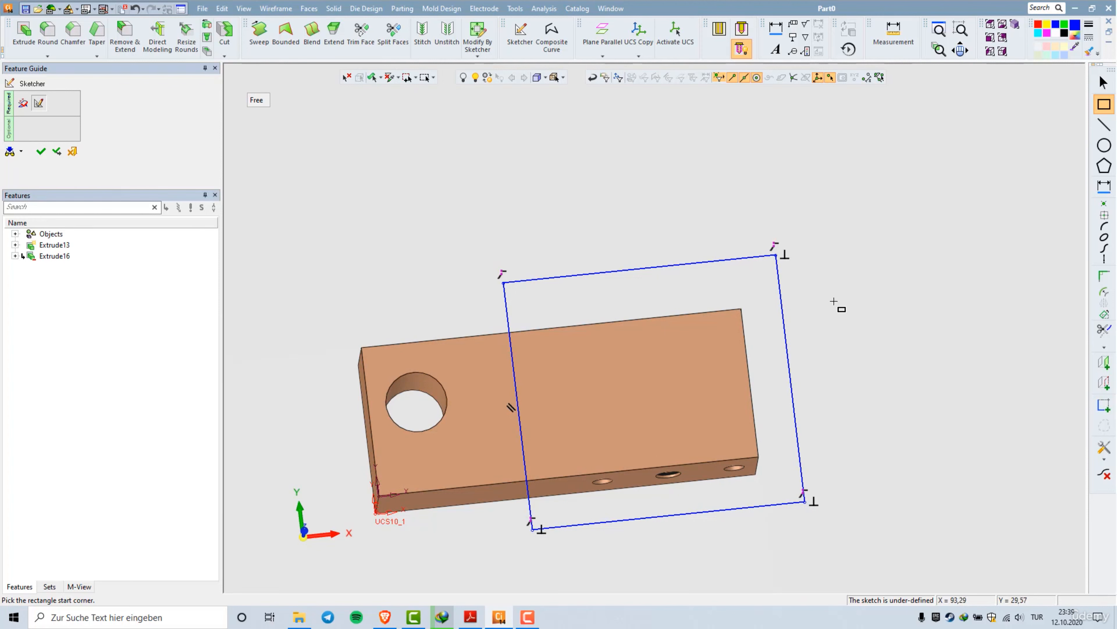
- Add the large face's right end edge and both long edges as sketch references
{"action": "right_click", "coordinate": [836, 284]}
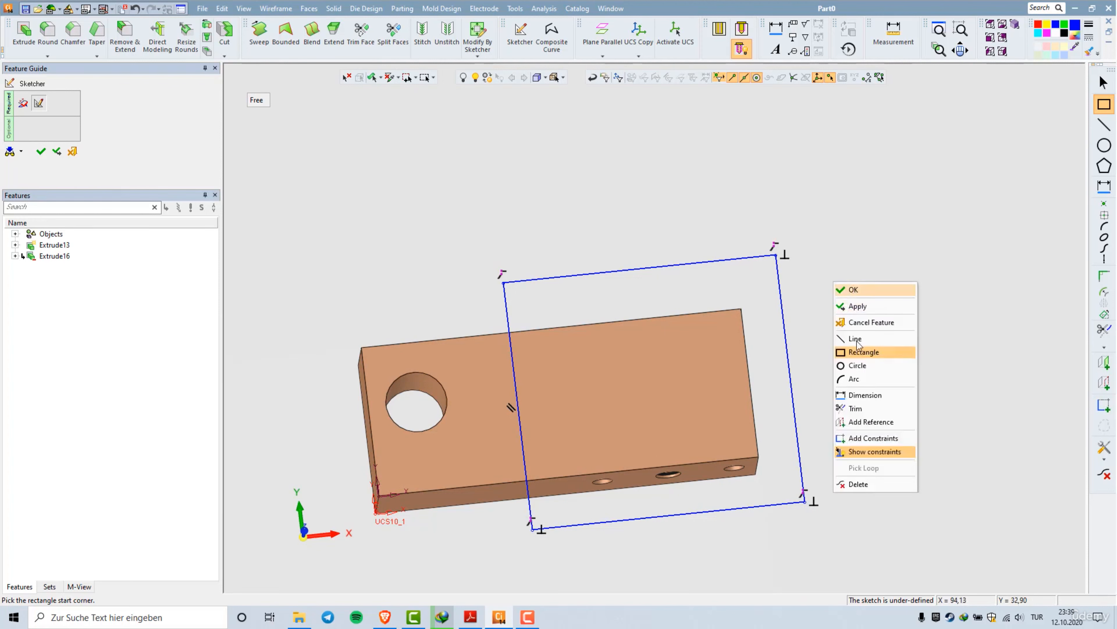
{"action": "left_click", "coordinate": [862, 421]}
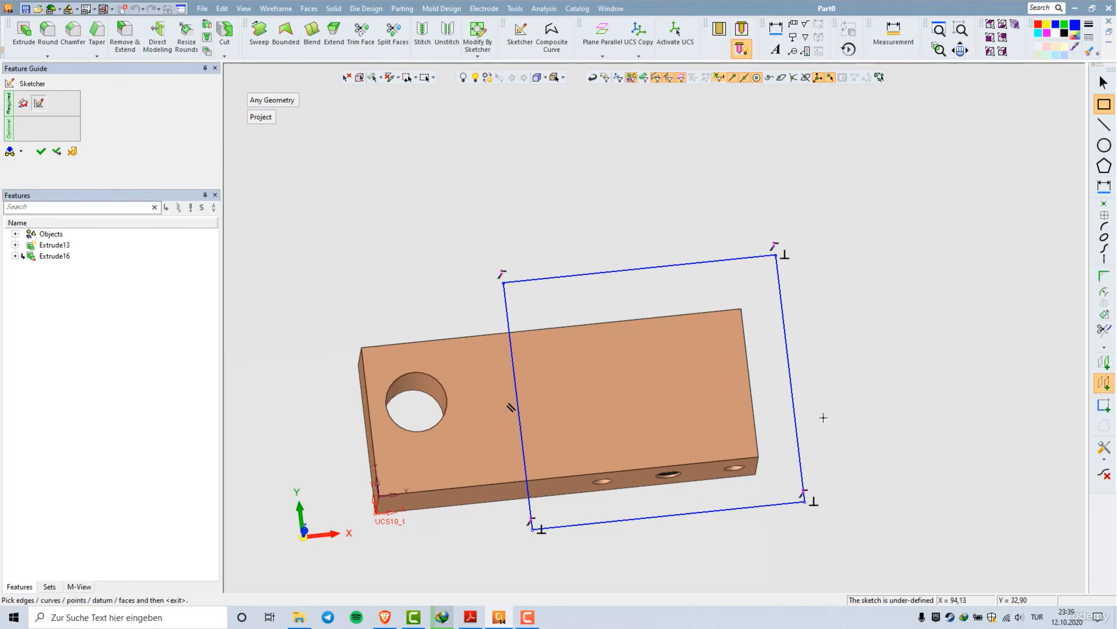
{"action": "left_click", "coordinate": [731, 463]}
{"action": "left_click", "coordinate": [678, 315]}
{"action": "middle_click", "coordinate": [869, 314]}
- Dimension the rectangle's inner side 45 mm from the block's right end edge
{"action": "right_click", "coordinate": [858, 292]}
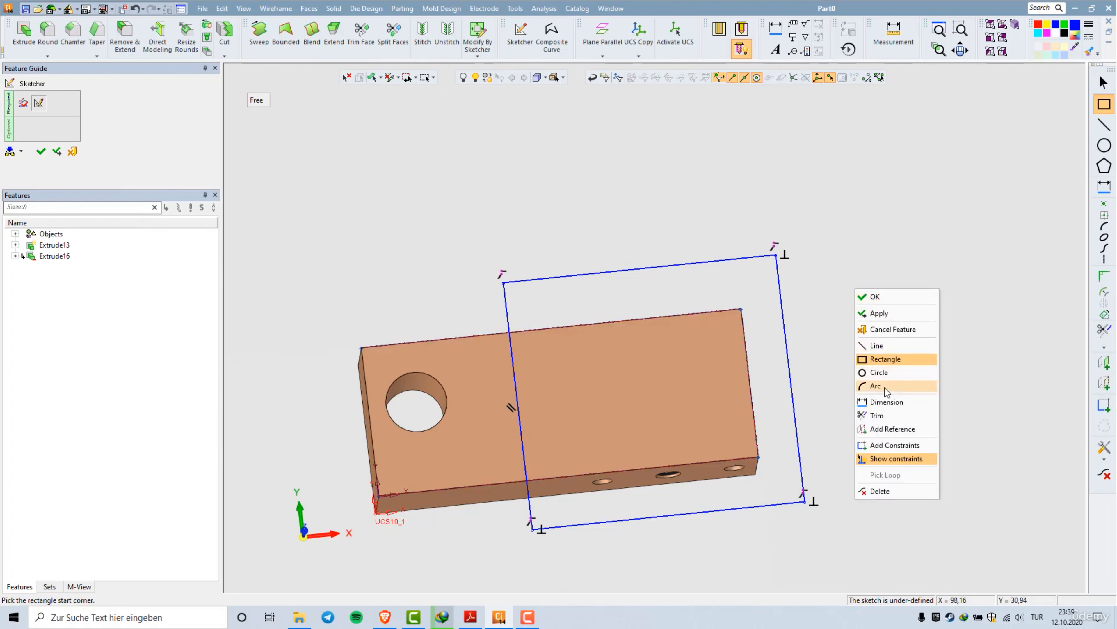
{"action": "left_click", "coordinate": [888, 407]}
{"action": "left_click", "coordinate": [515, 383]}
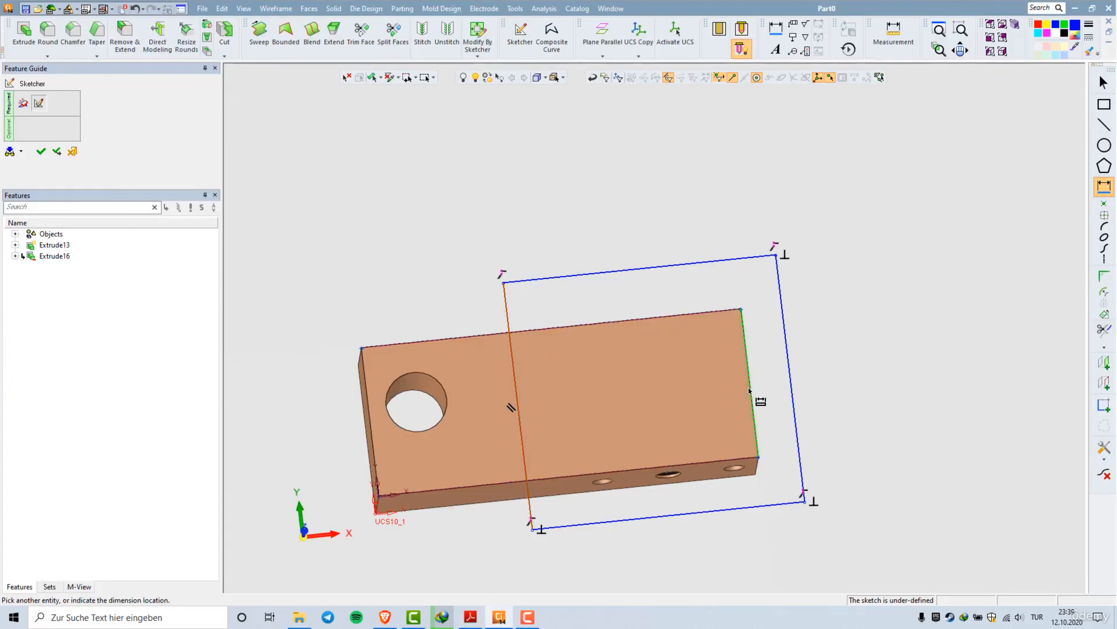
{"action": "left_click", "coordinate": [753, 396]}
{"action": "left_click", "coordinate": [704, 329]}
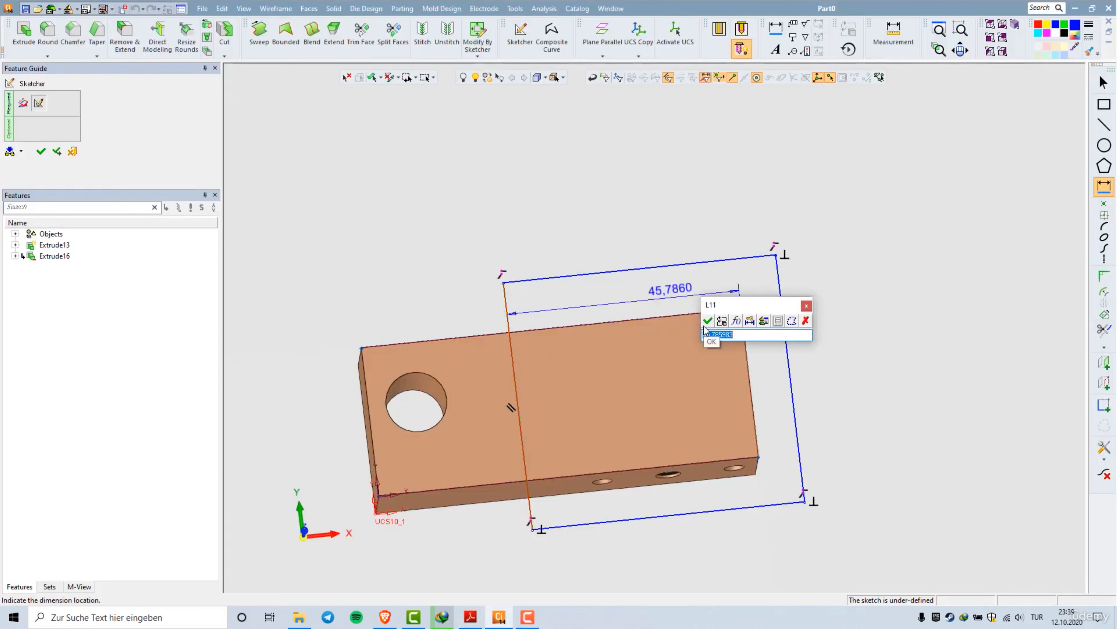
{"action": "type", "text": "45"}
{"action": "left_click", "coordinate": [704, 326]}
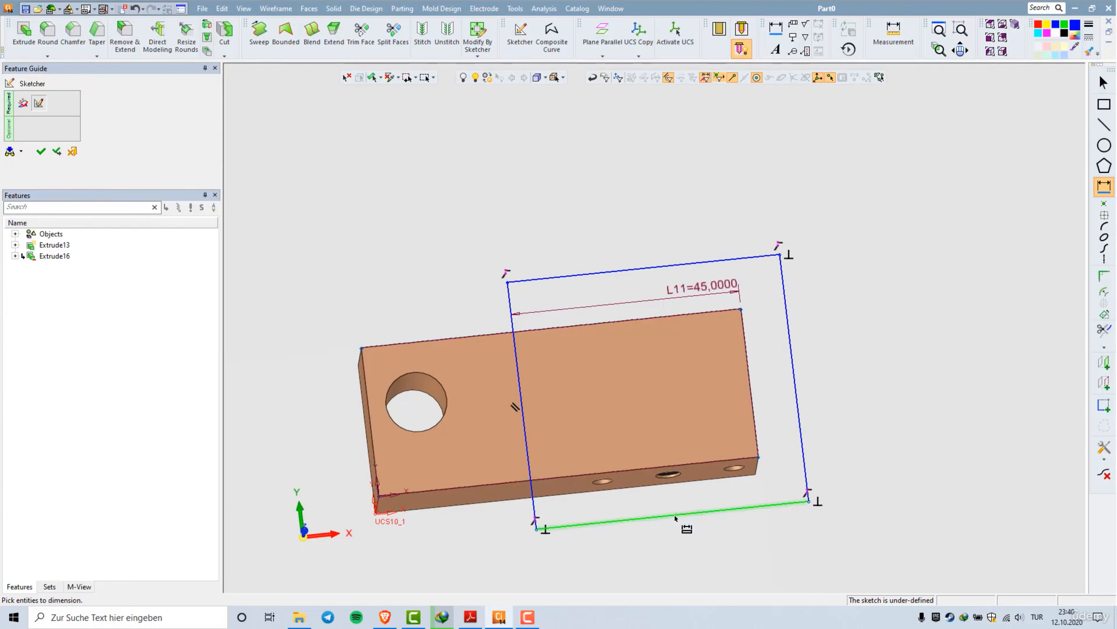
- Dimension the rectangle's lower side 20 mm from the face's upper long edge
{"action": "left_click", "coordinate": [672, 512]}
{"action": "left_click", "coordinate": [694, 315]}
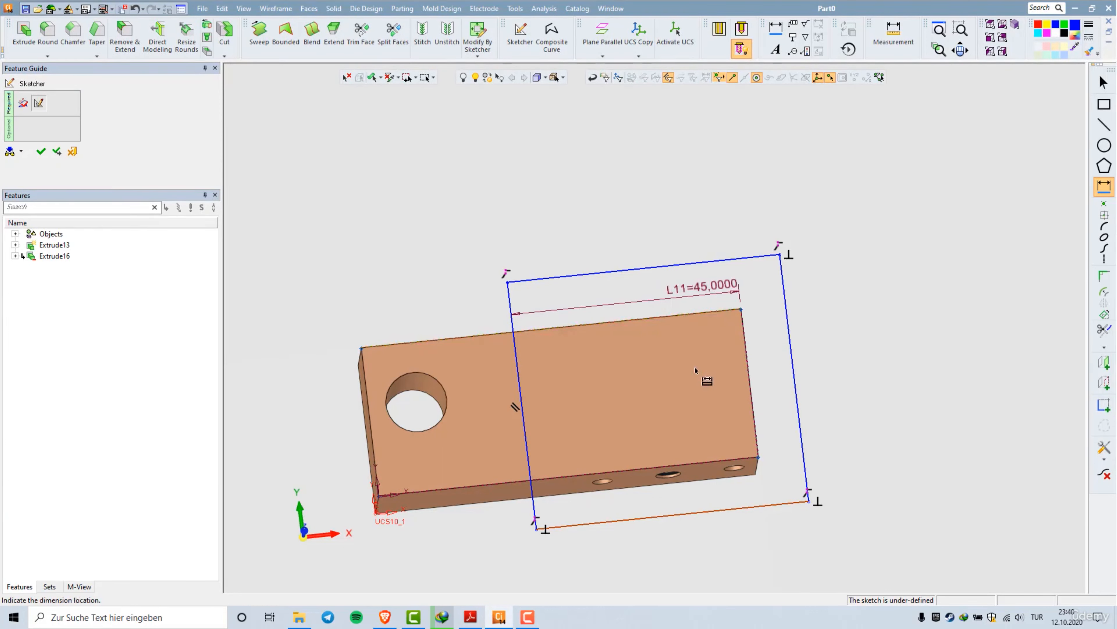
{"action": "left_click", "coordinate": [769, 350]}
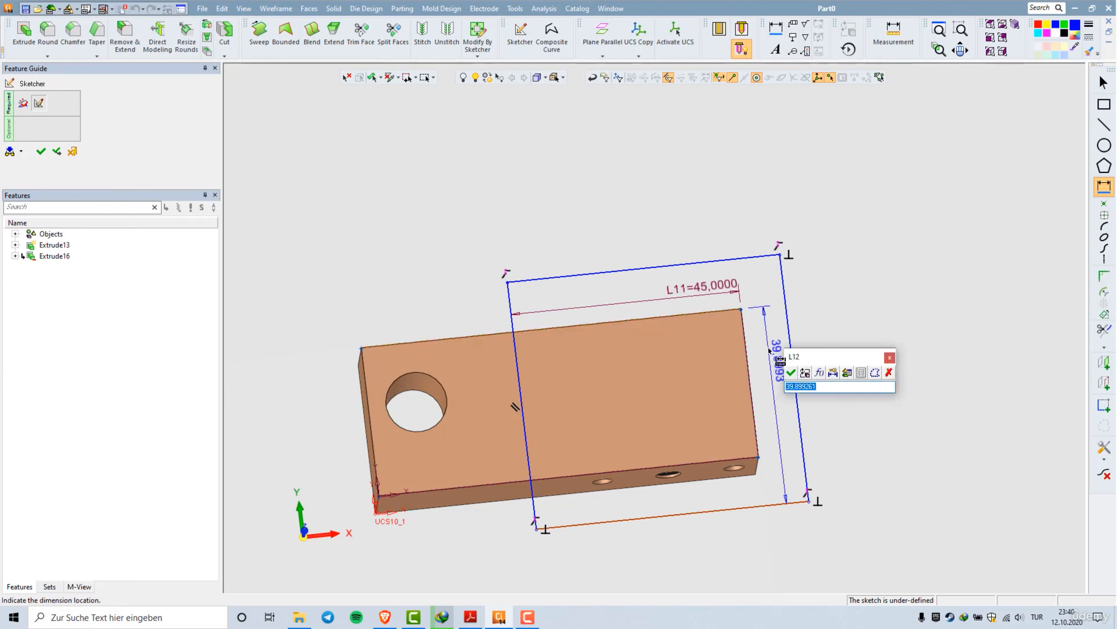
{"action": "type", "text": "20"}
{"action": "key", "text": "Return"}
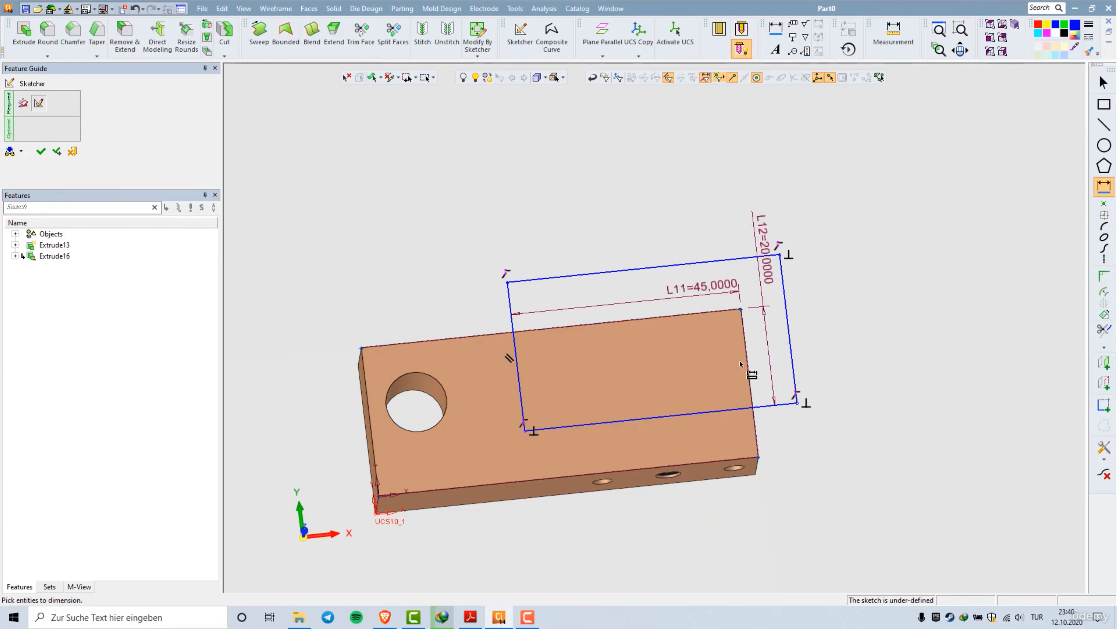
- Draw three connected lines from the rectangle's lower inner corner, past the block's lower long edge, and back up to its lower outer corner
{"action": "right_click", "coordinate": [852, 295]}
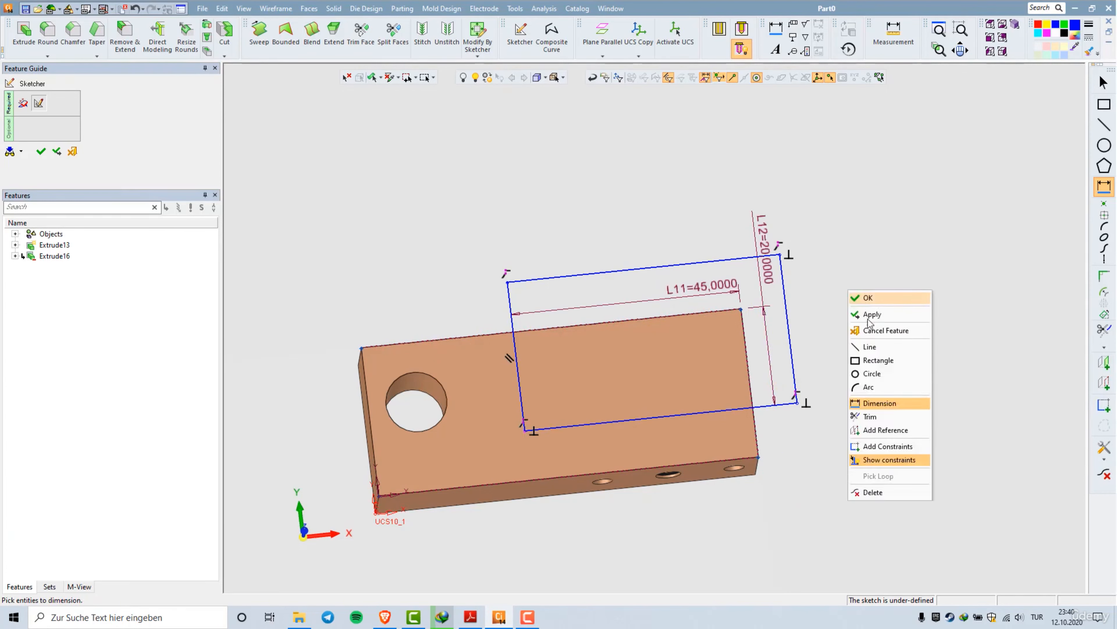
{"action": "left_click", "coordinate": [869, 347]}
{"action": "left_click", "coordinate": [526, 430]}
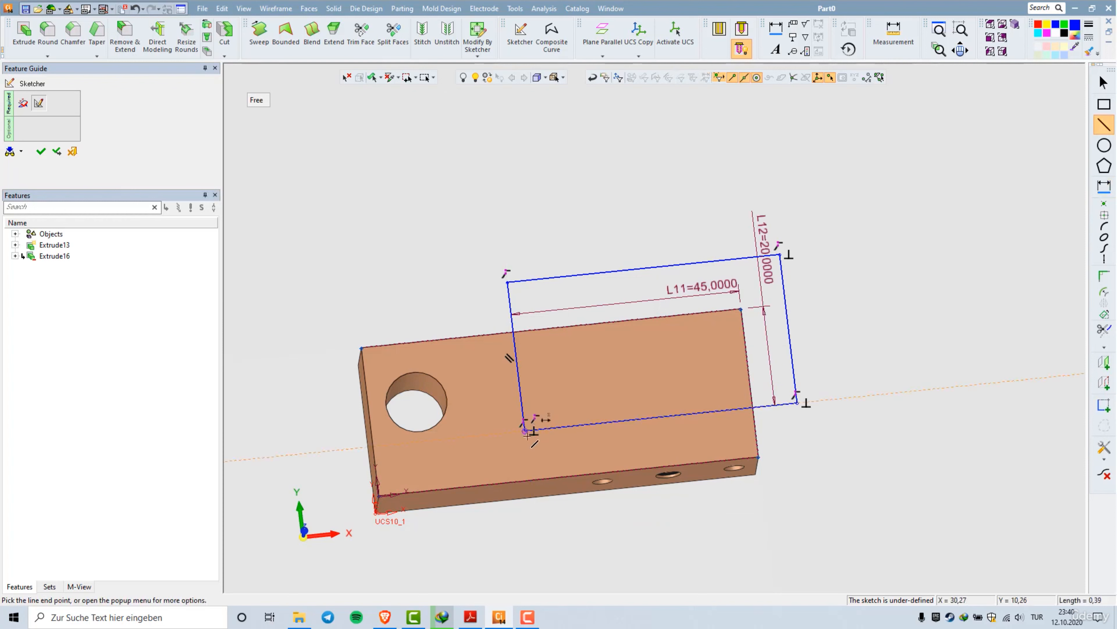
{"action": "left_click", "coordinate": [533, 501]}
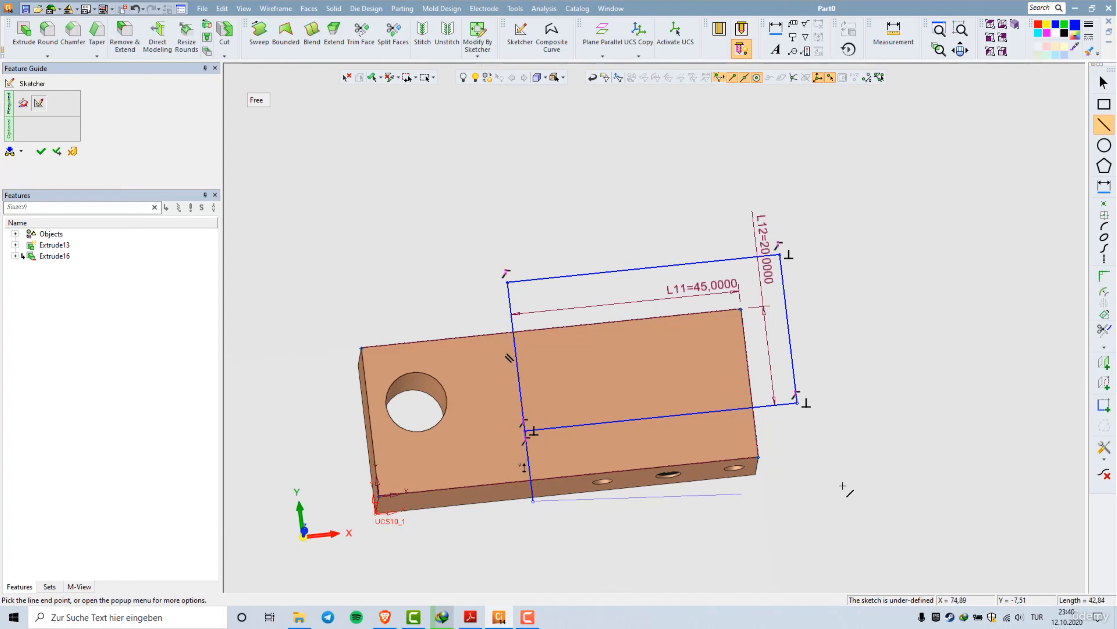
{"action": "left_click", "coordinate": [807, 475]}
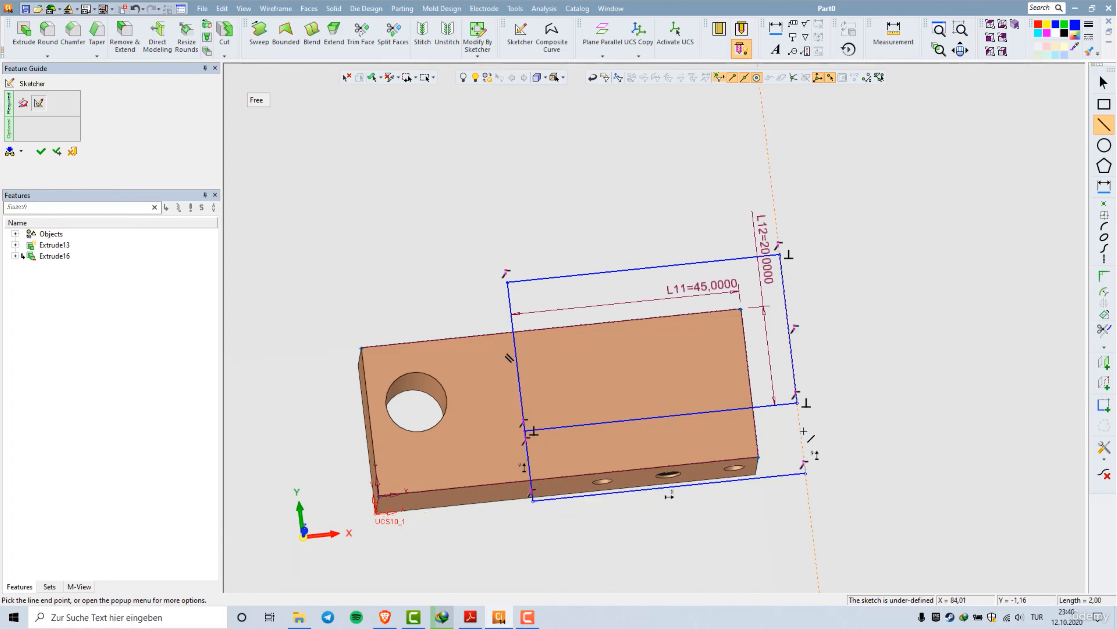
{"action": "left_click", "coordinate": [797, 403]}
- Trim away the original rectangle's upper, inner and outer sides, keeping only the closed profile over the block's lower long edge
{"action": "right_click", "coordinate": [853, 354]}
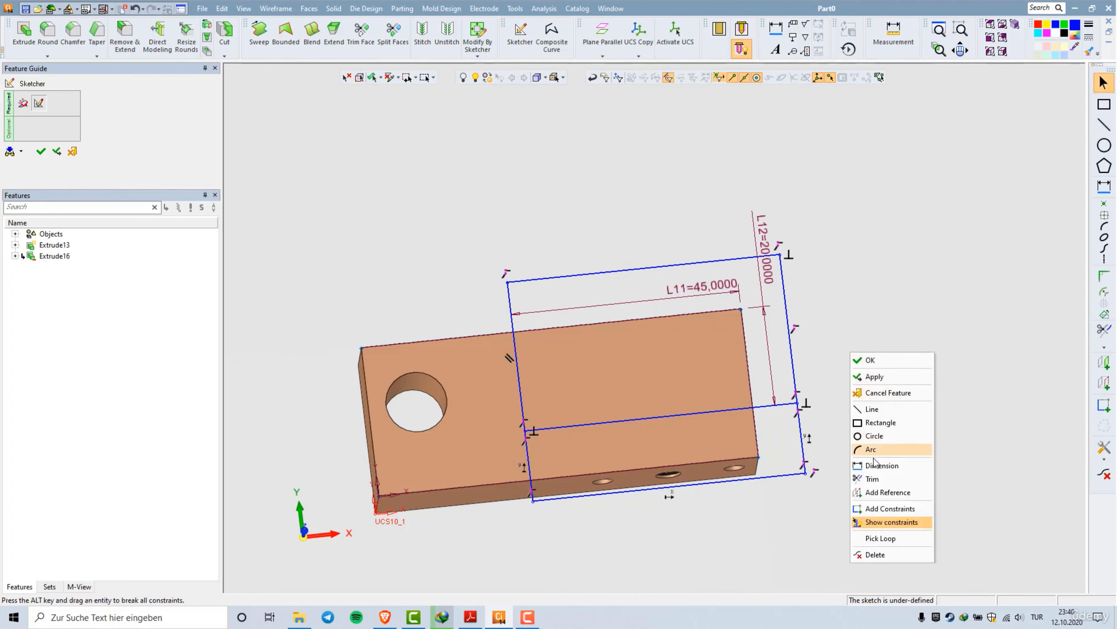
{"action": "left_click", "coordinate": [875, 478]}
{"action": "left_click", "coordinate": [533, 365]}
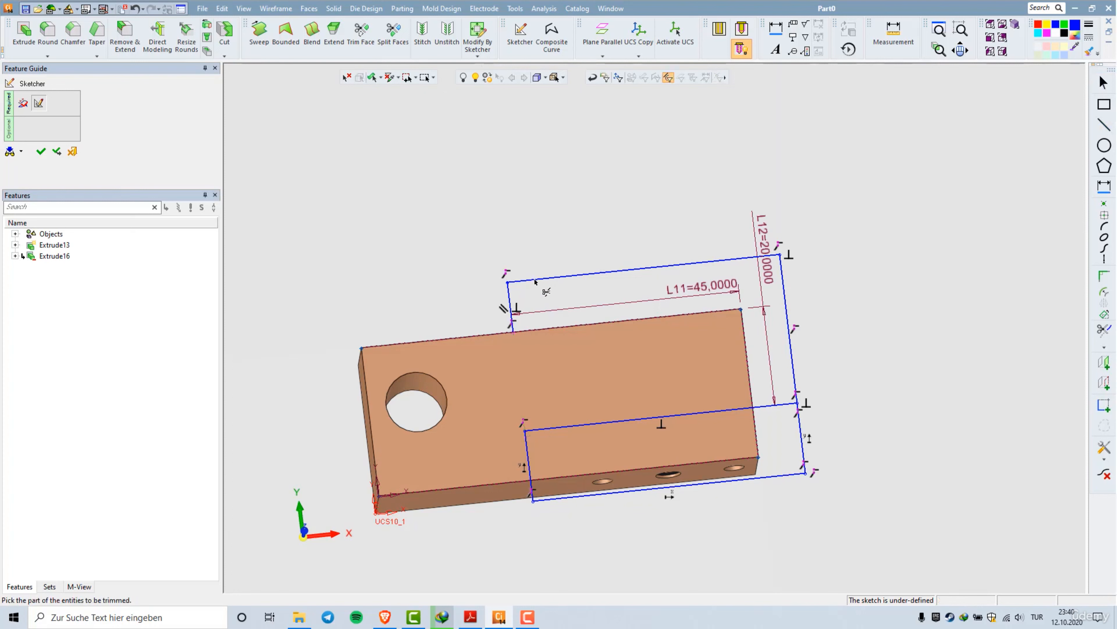
{"action": "left_click", "coordinate": [536, 280]}
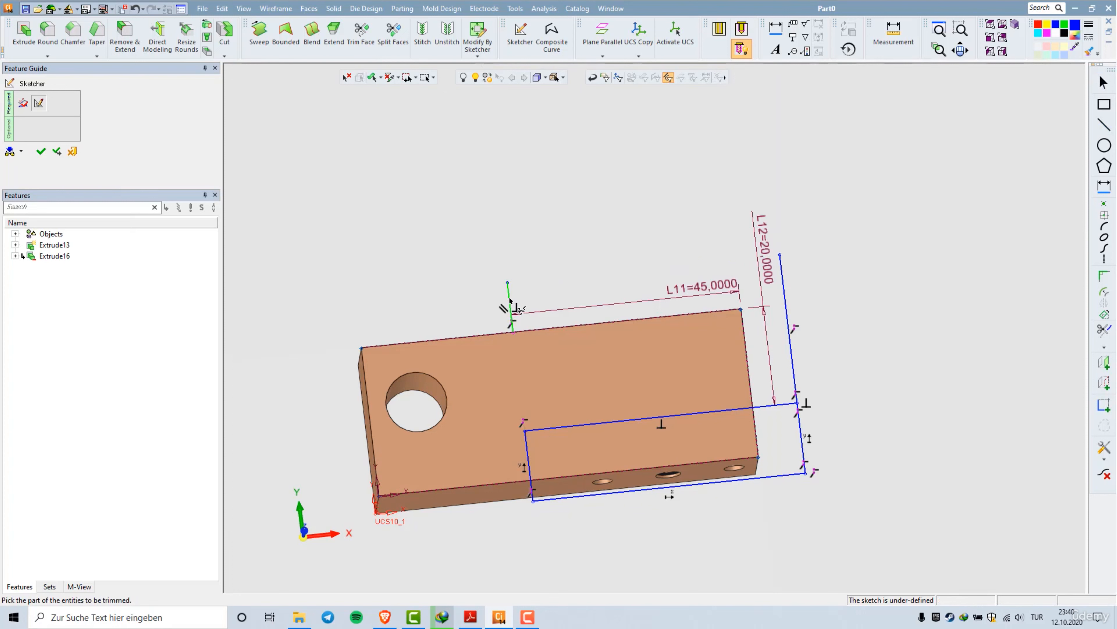
{"action": "left_click", "coordinate": [510, 301]}
{"action": "left_click", "coordinate": [791, 319]}
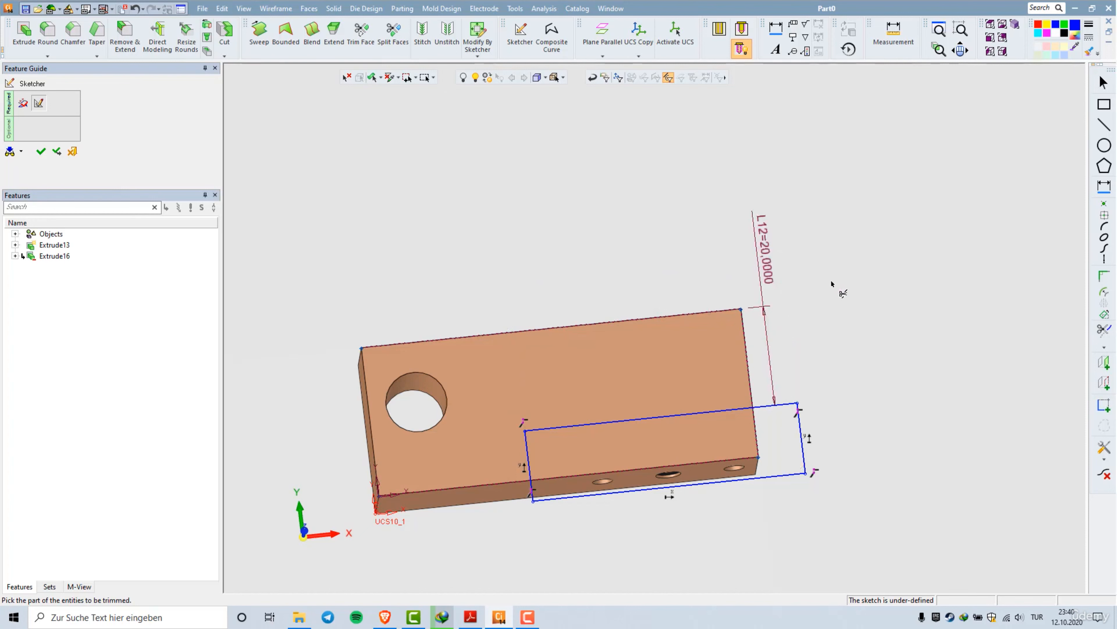
- Draw a circle of radius 5 mm inside the profile, tangent to its upper and inner sides
{"action": "right_click", "coordinate": [843, 294]}
{"action": "left_click", "coordinate": [864, 364]}
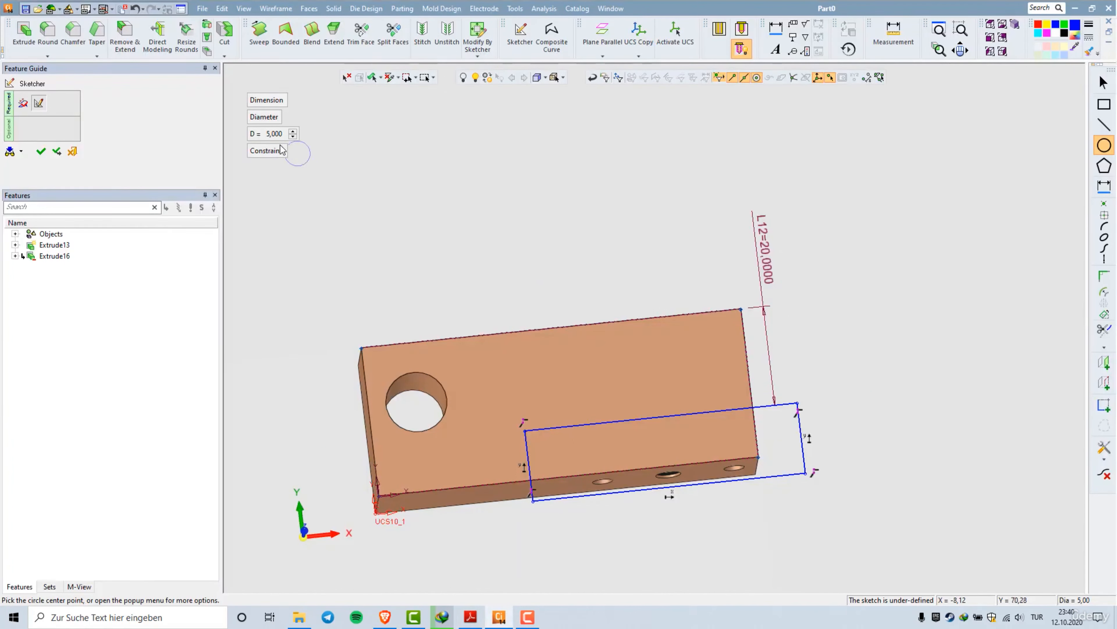
{"action": "left_click", "coordinate": [264, 117]}
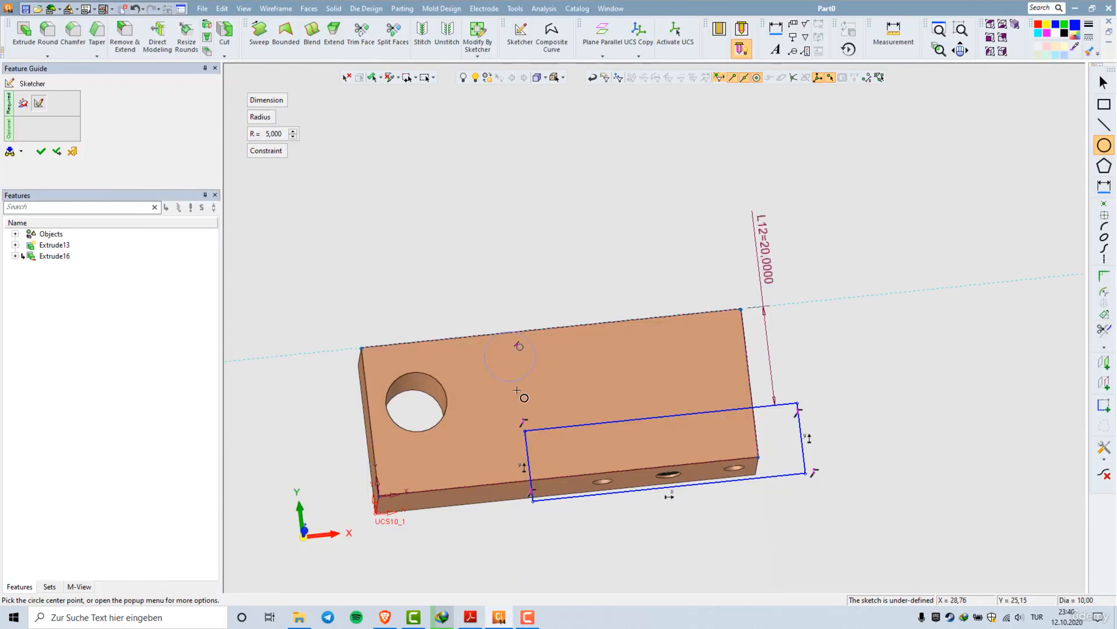
{"action": "left_click", "coordinate": [604, 446]}
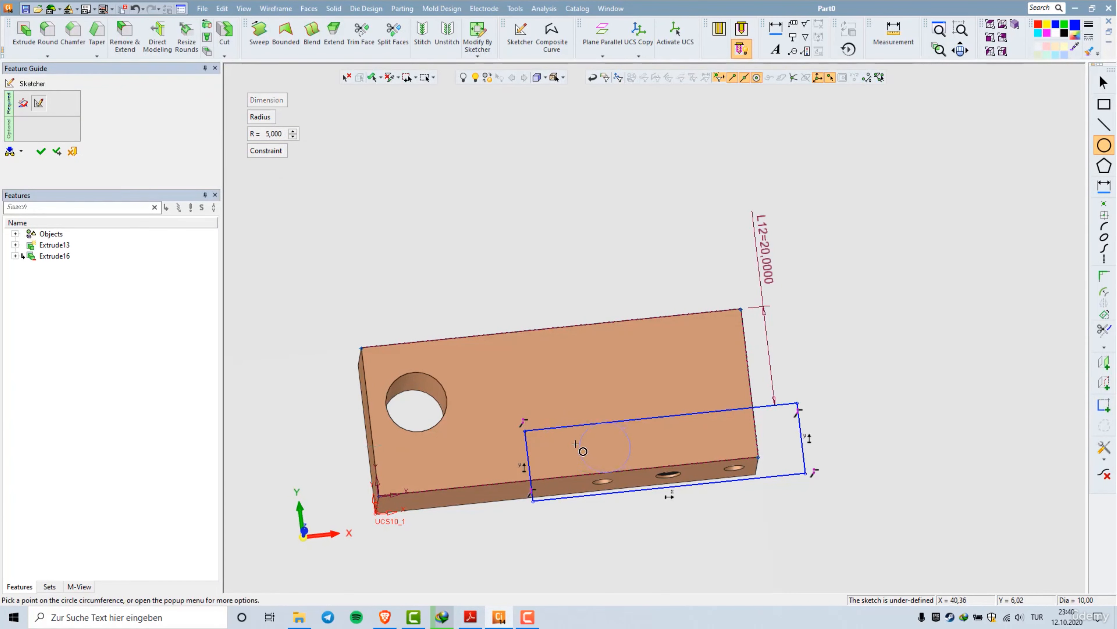
{"action": "left_click", "coordinate": [536, 462]}
- Trim the circle and the profile's sharp corner into a rounded inner corner, and finish the sketch
{"action": "right_click", "coordinate": [546, 254]}
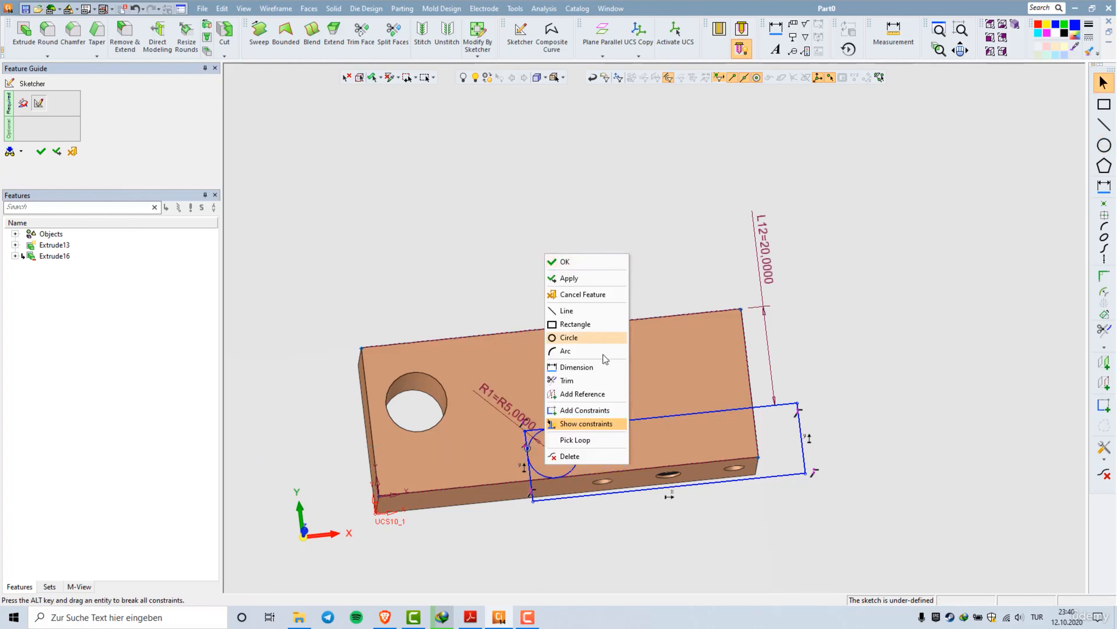
{"action": "left_click", "coordinate": [572, 381]}
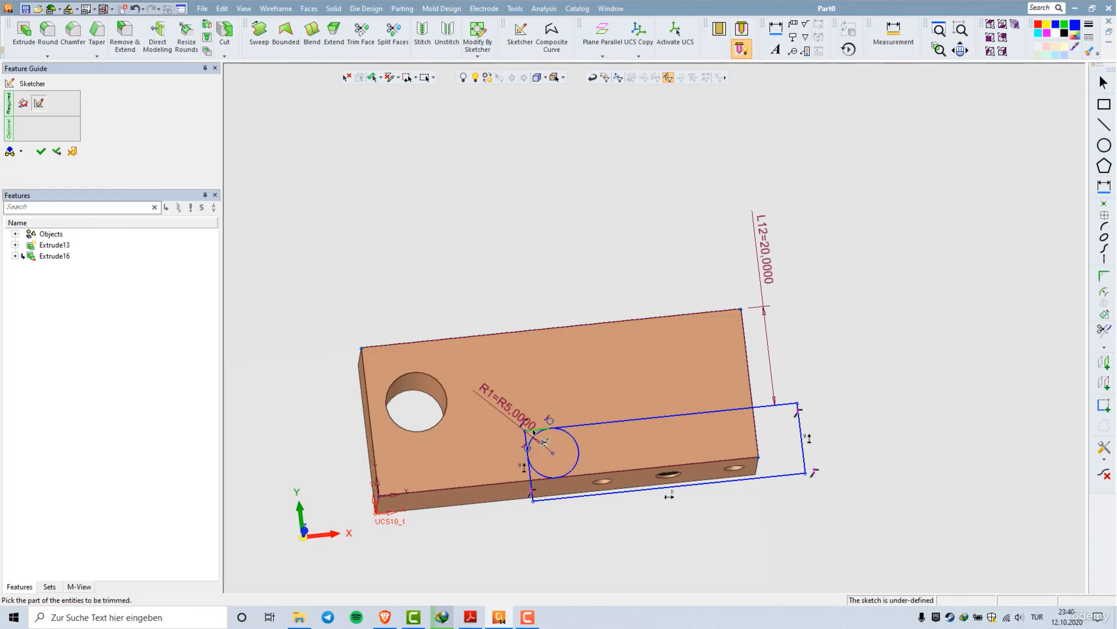
{"action": "left_click", "coordinate": [578, 451]}
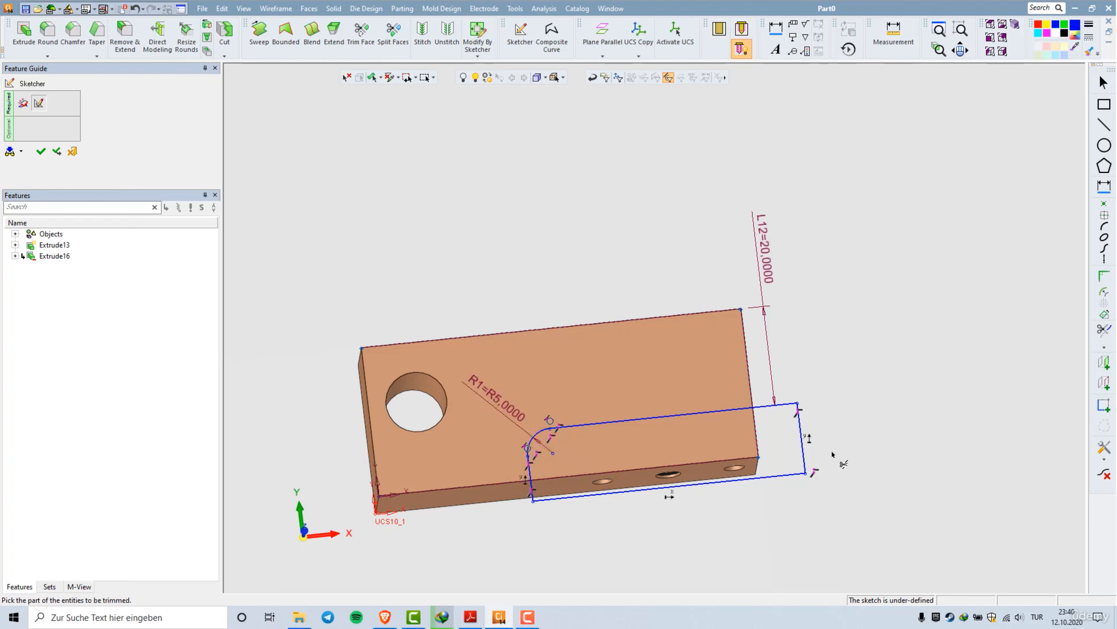
{"action": "right_click", "coordinate": [861, 312]}
{"action": "left_click", "coordinate": [876, 318]}
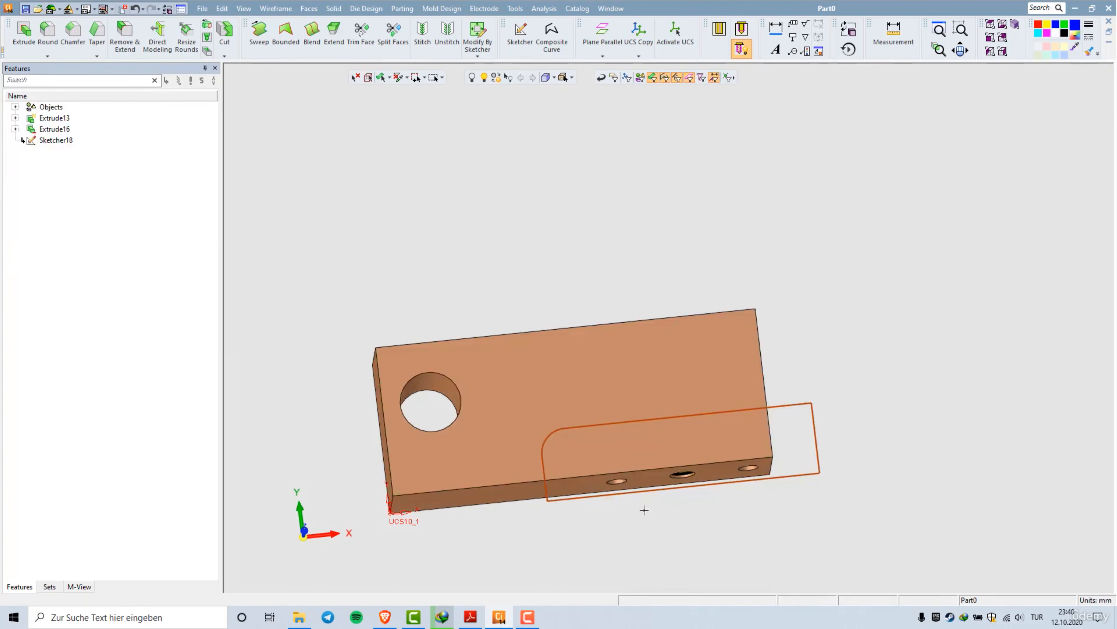
- Extrude the rounded profile as a one-sided Remove cut with a 100 mm delta through the block
{"action": "right_click", "coordinate": [859, 320]}
{"action": "left_click", "coordinate": [877, 278]}
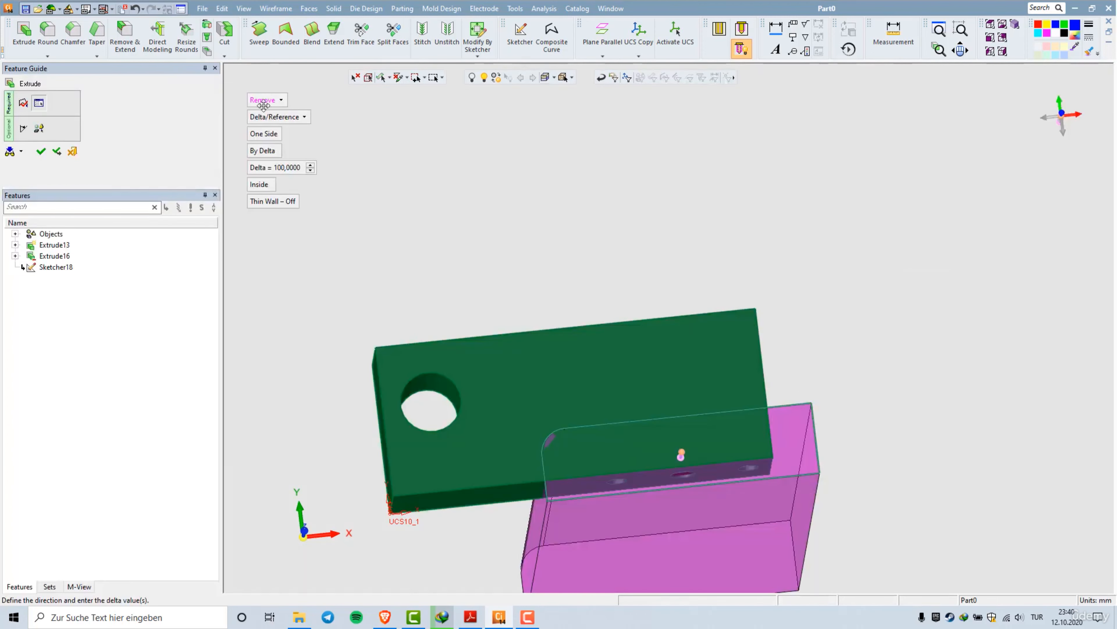
{"action": "middle_click", "coordinate": [576, 220]}
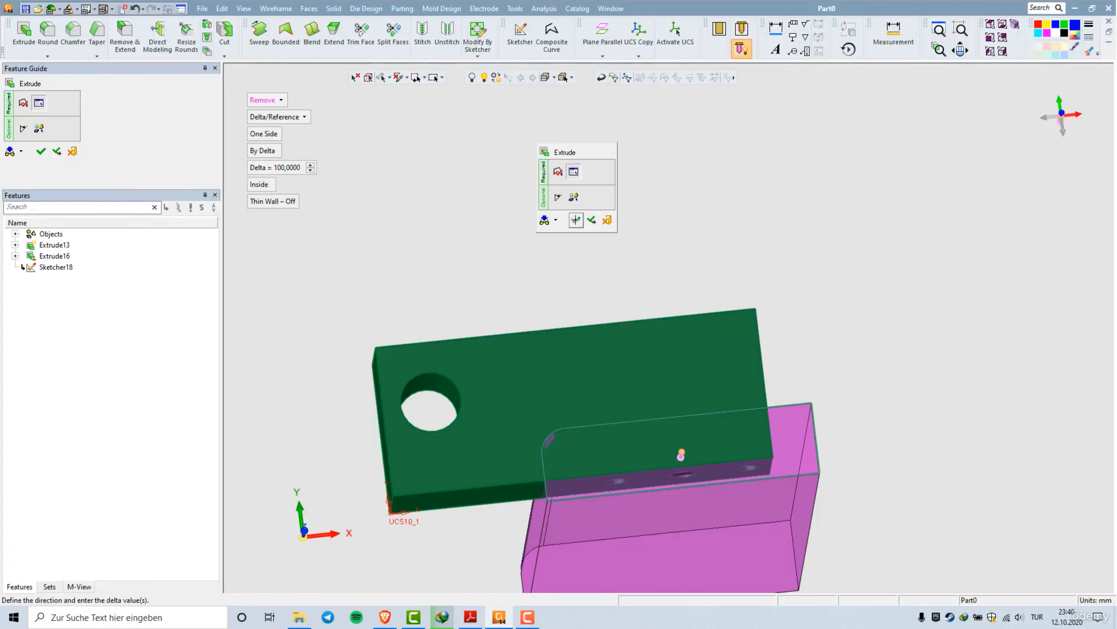
{"action": "left_click", "coordinate": [576, 220]}
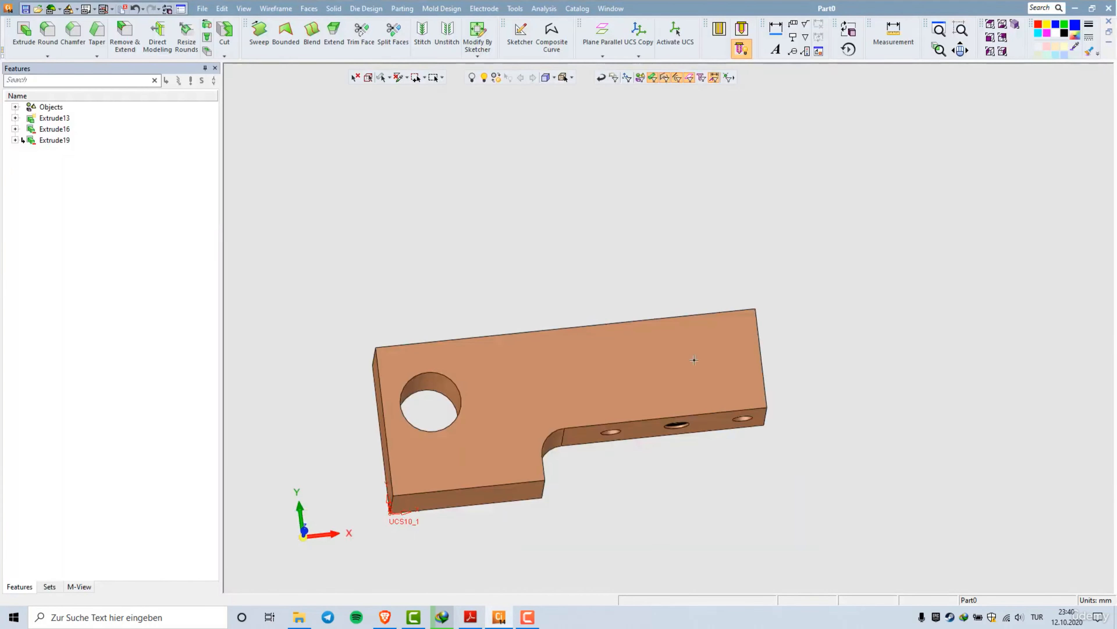
{"action": "middle_click_drag", "start_coordinate": [669, 426], "coordinate": [701, 399]}
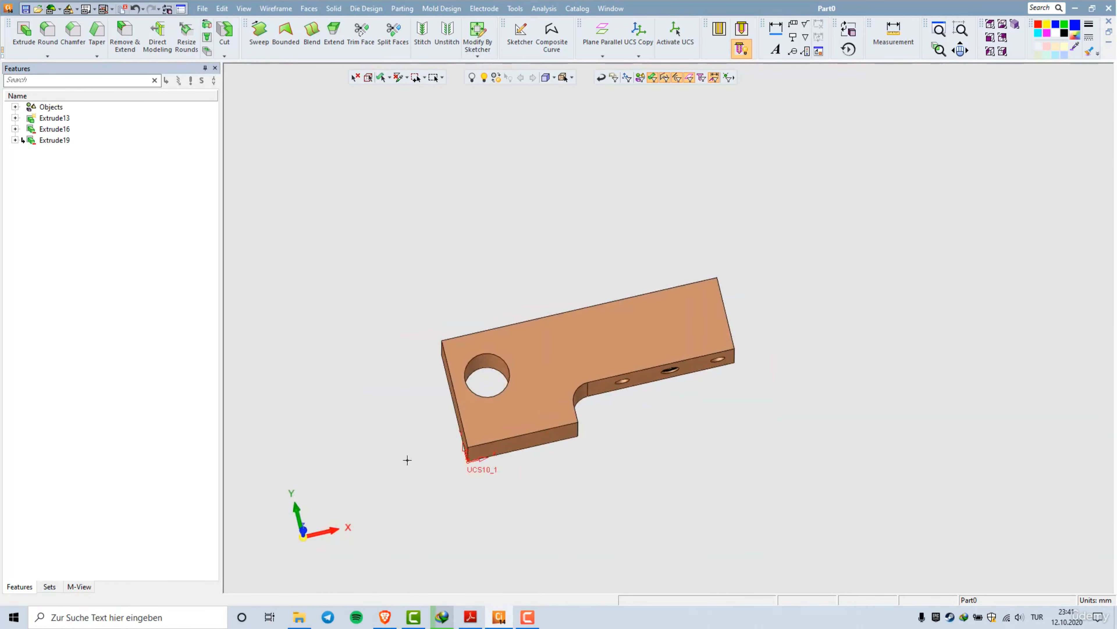
{"action": "scroll", "coordinate": [407, 460], "scroll_direction": "up", "scroll_amount": 2}
{"action": "scroll", "coordinate": [625, 367], "scroll_direction": "up", "scroll_amount": 2}
{"action": "mouse_move", "coordinate": [607, 352]}
{"action": "middle_mouse_down"}
{"action": "mouse_move", "coordinate": [614, 323]}
{"action": "mouse_move", "coordinate": [605, 348]}
{"action": "middle_mouse_up"}
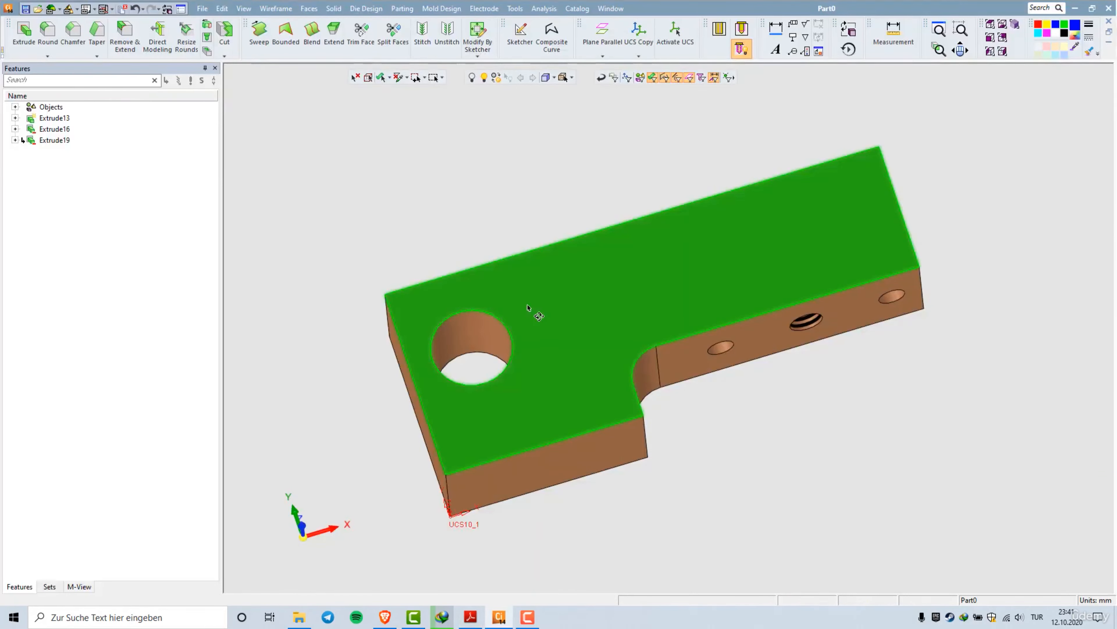
{"action": "mouse_move", "coordinate": [531, 317]}
{"action": "middle_mouse_down"}
{"action": "mouse_move", "coordinate": [591, 366]}
{"action": "mouse_move", "coordinate": [708, 367]}
{"action": "mouse_move", "coordinate": [595, 398]}
{"action": "mouse_move", "coordinate": [579, 318]}
{"action": "mouse_move", "coordinate": [545, 327]}
{"action": "middle_mouse_up"}
{"action": "scroll", "coordinate": [586, 304], "scroll_direction": "up", "scroll_amount": 5}
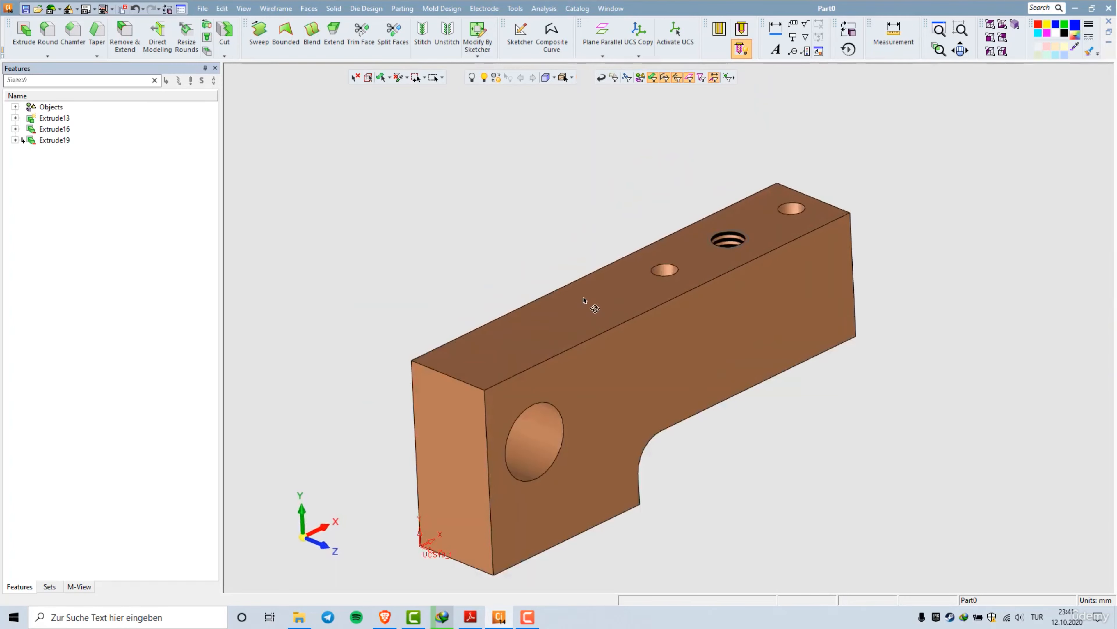